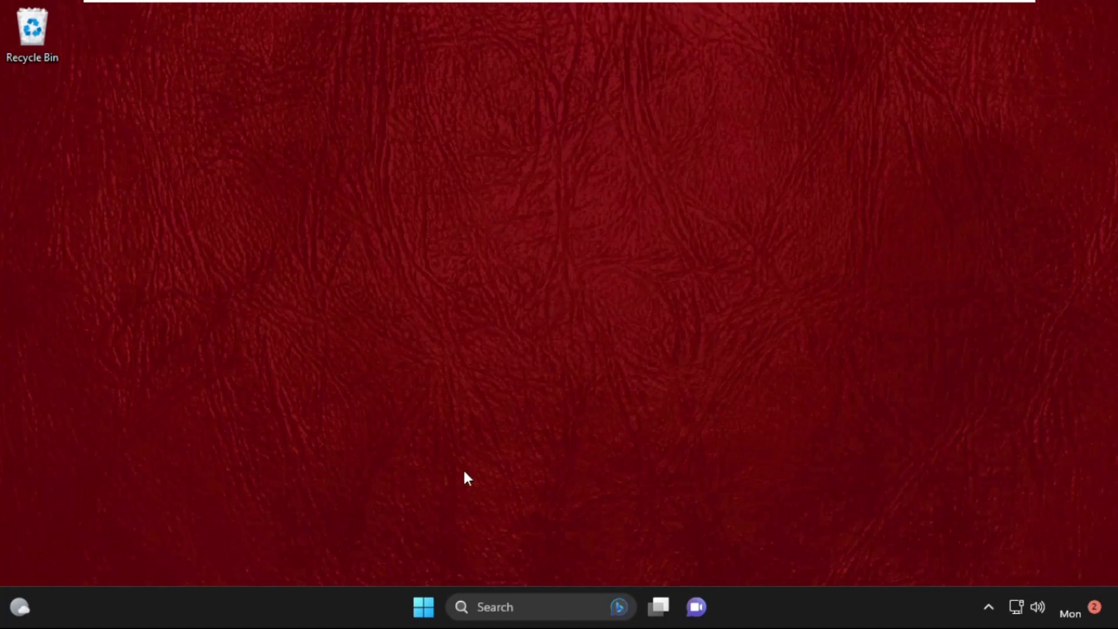
Right-click the Start button to show the Win+X quick-link menu
right_click(427, 604)
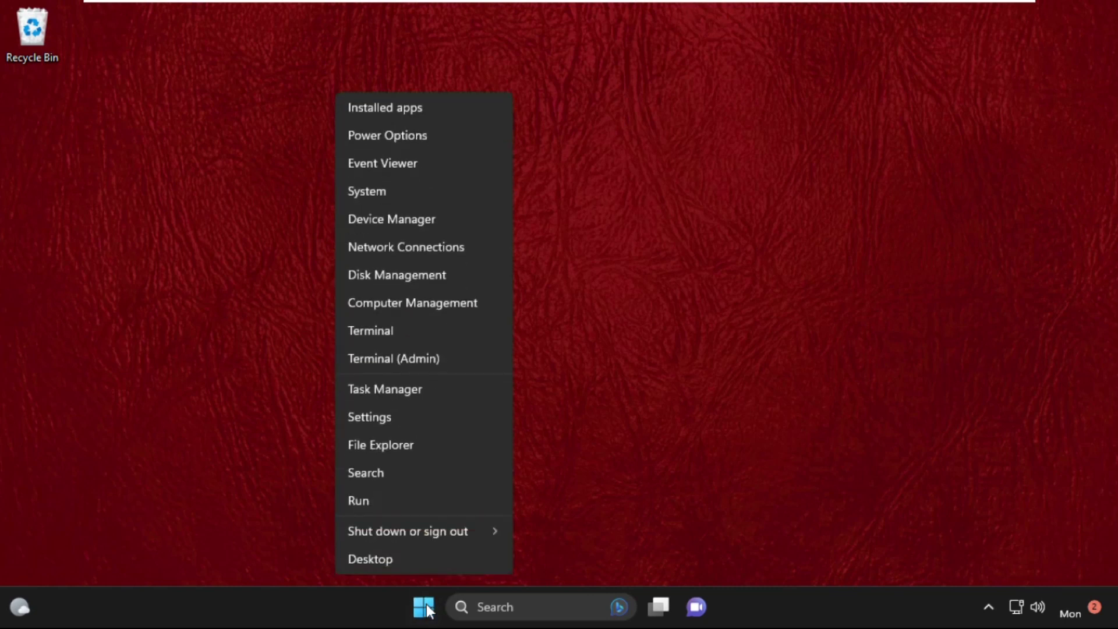
Open Settings and return to the System page after browsing Apps and Personalization
click(403, 419)
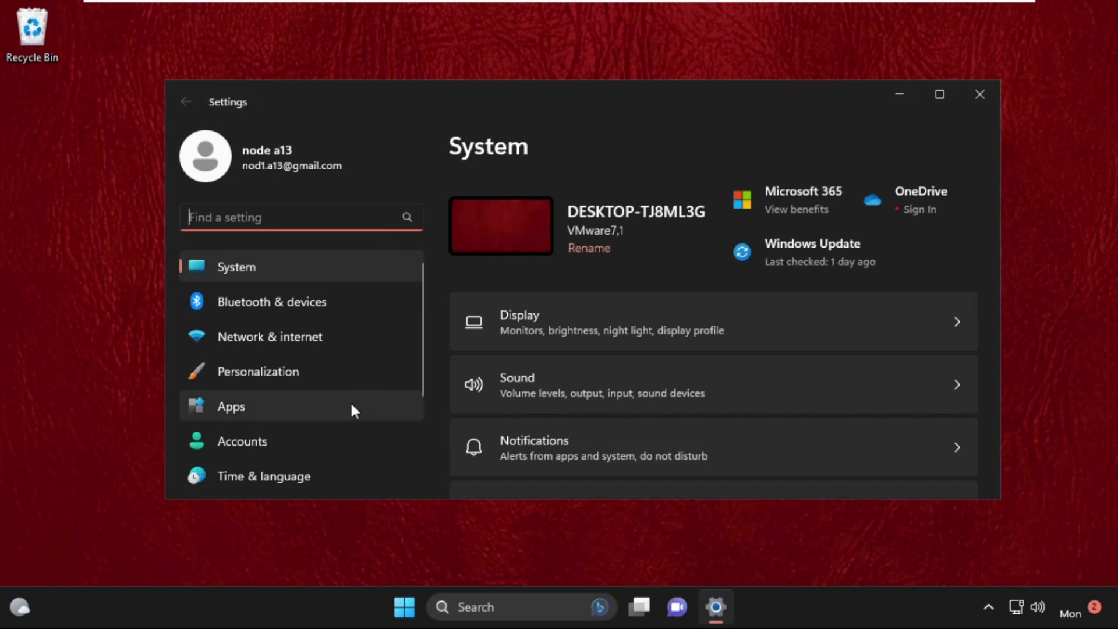
click(350, 410)
click(281, 368)
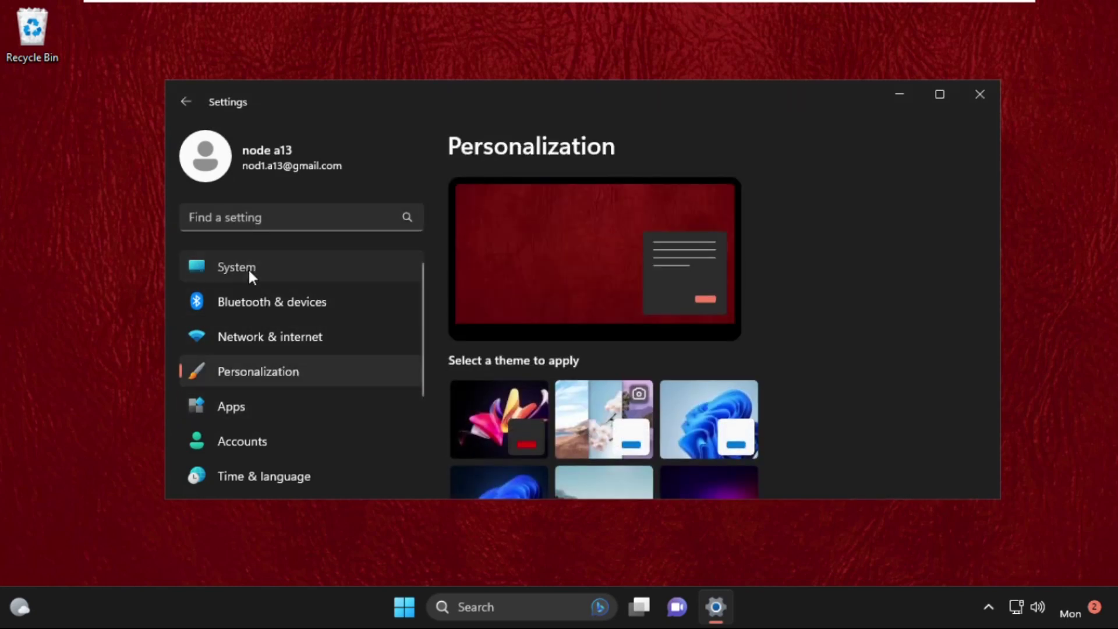
click(248, 268)
scroll(569, 299, down, 2)
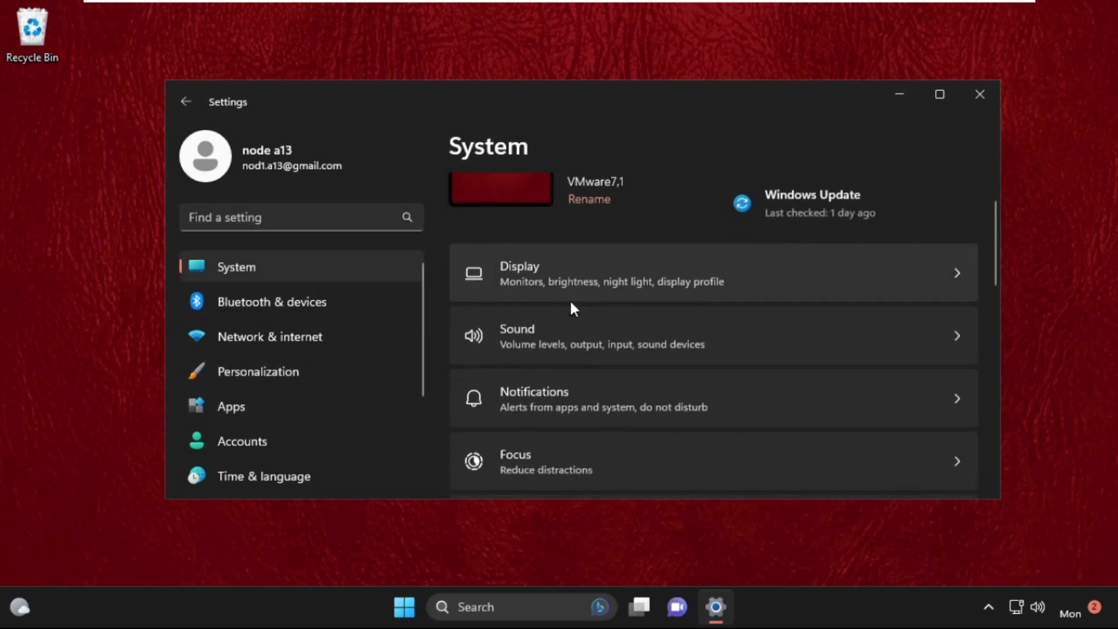
scroll(570, 299, down, 2)
scroll(570, 299, down, 1)
scroll(569, 300, down, 3)
scroll(569, 299, down, 2)
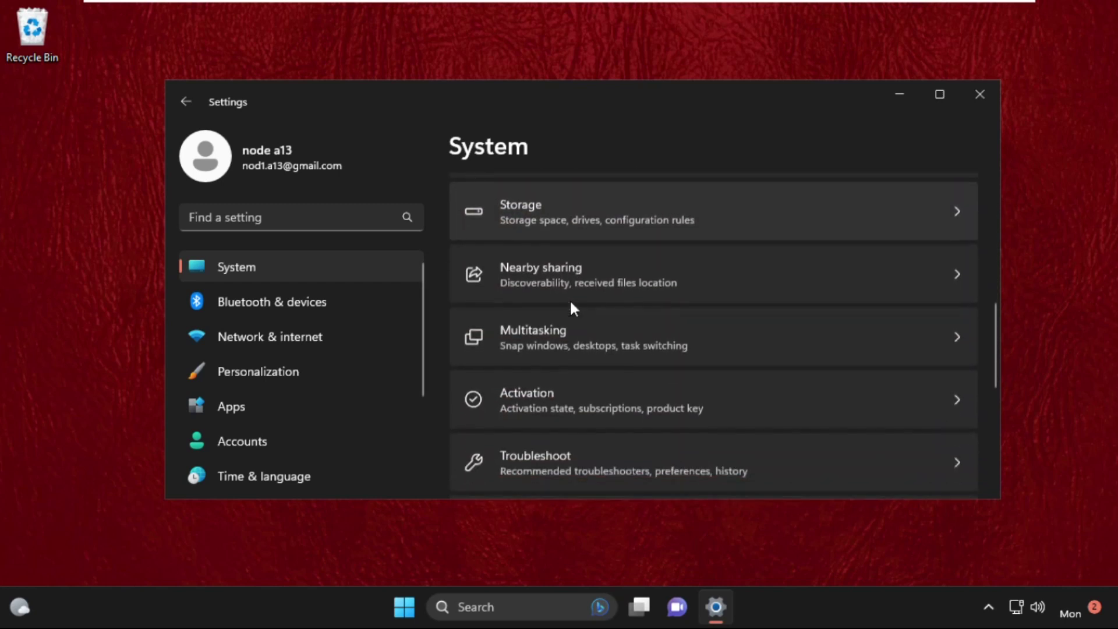
scroll(570, 308, down, 2)
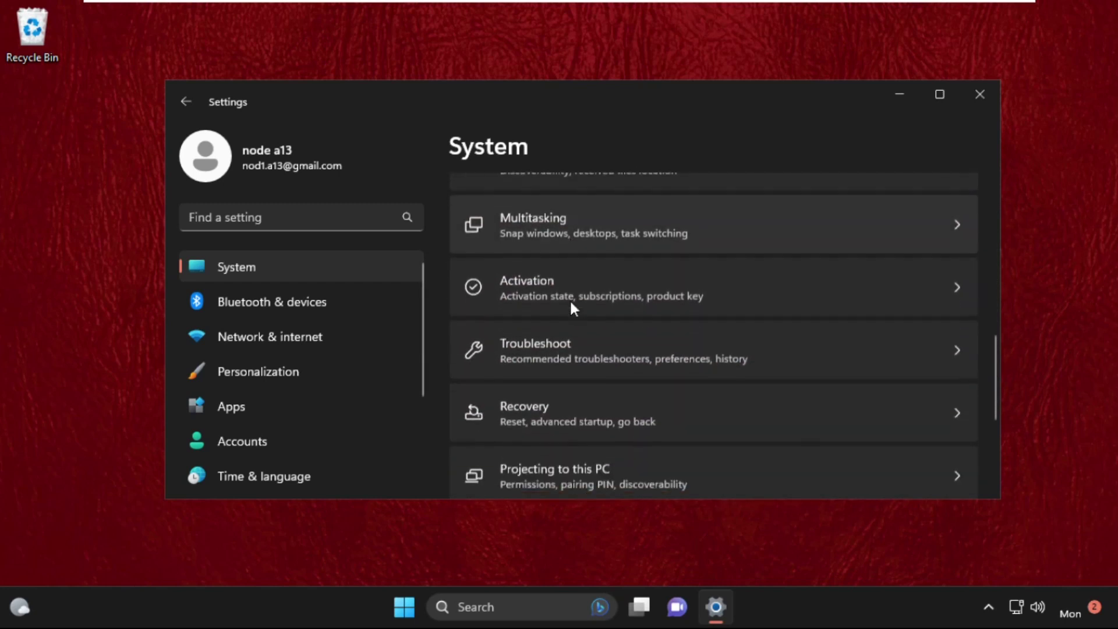
Run the Playing Audio troubleshooter from Troubleshoot > Other troubleshooters
click(904, 349)
scroll(622, 363, down, 1)
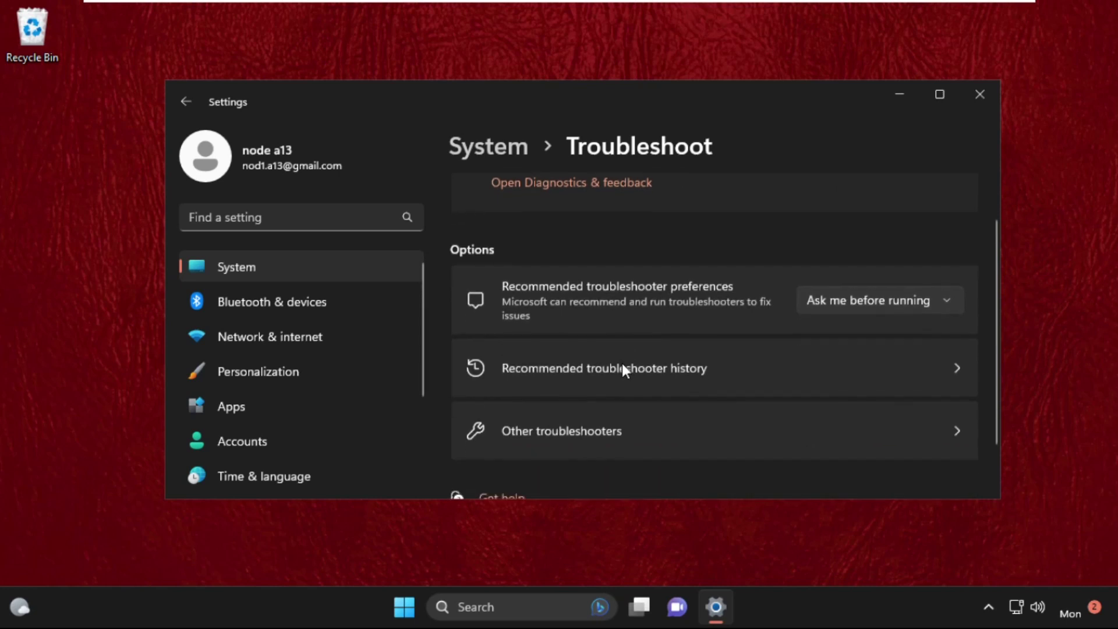
scroll(541, 432, down, 1)
click(910, 397)
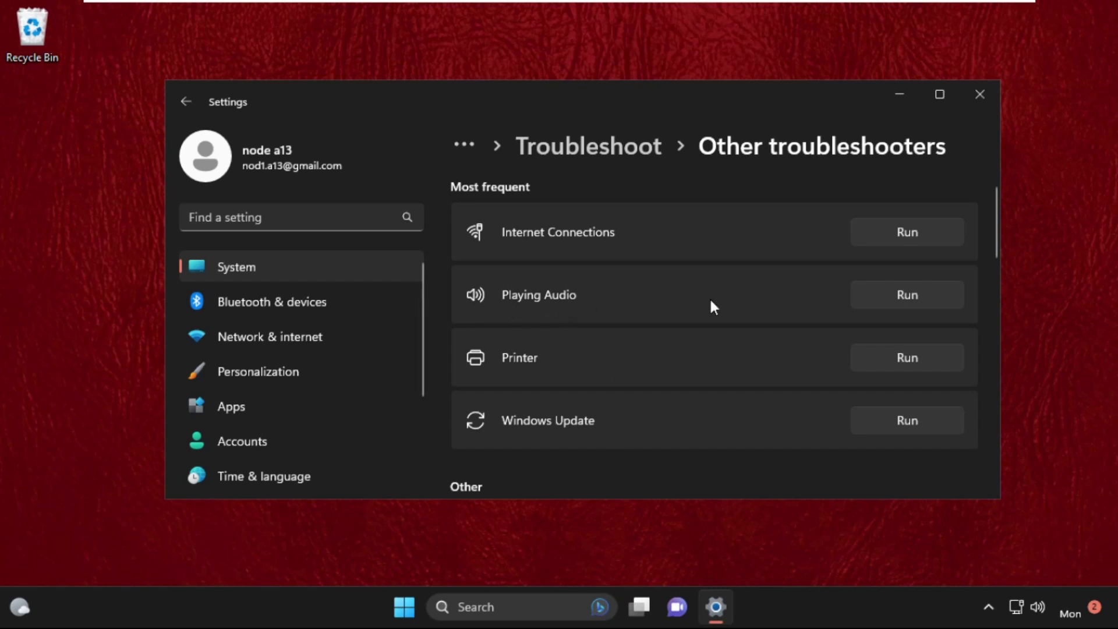
click(876, 290)
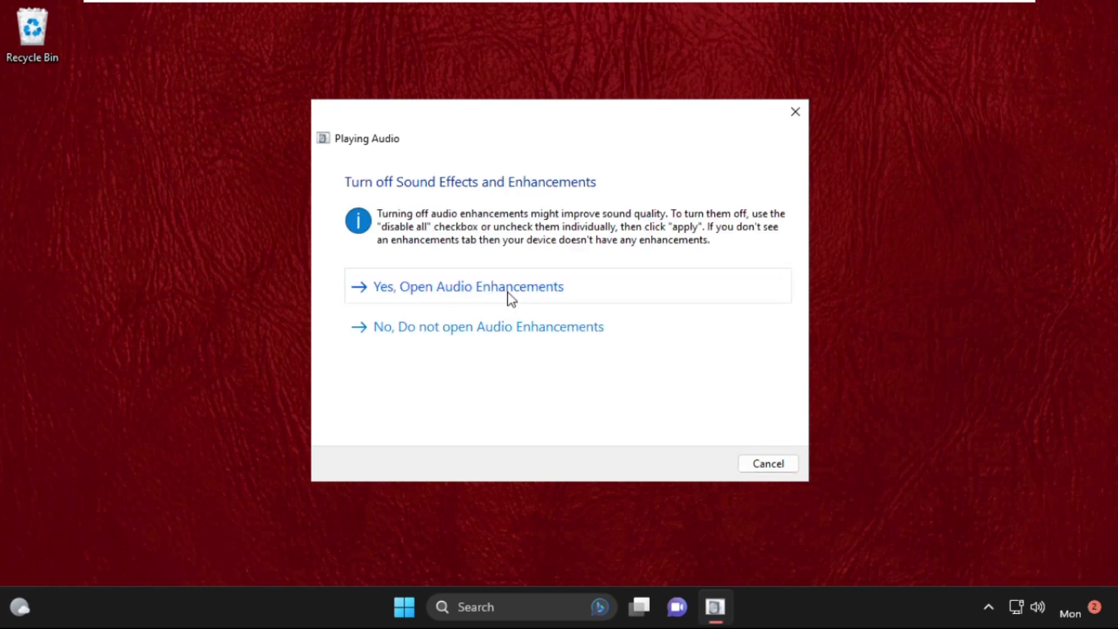
Re-enable and apply speaker audio enhancements, then close the Playing Audio troubleshooter
click(511, 292)
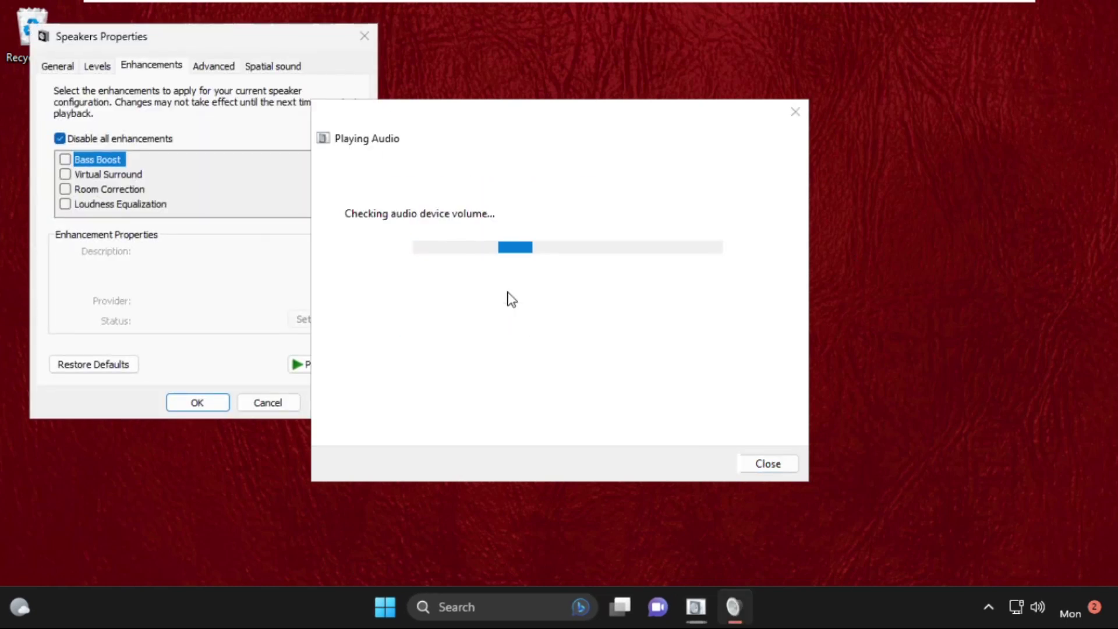
click(85, 140)
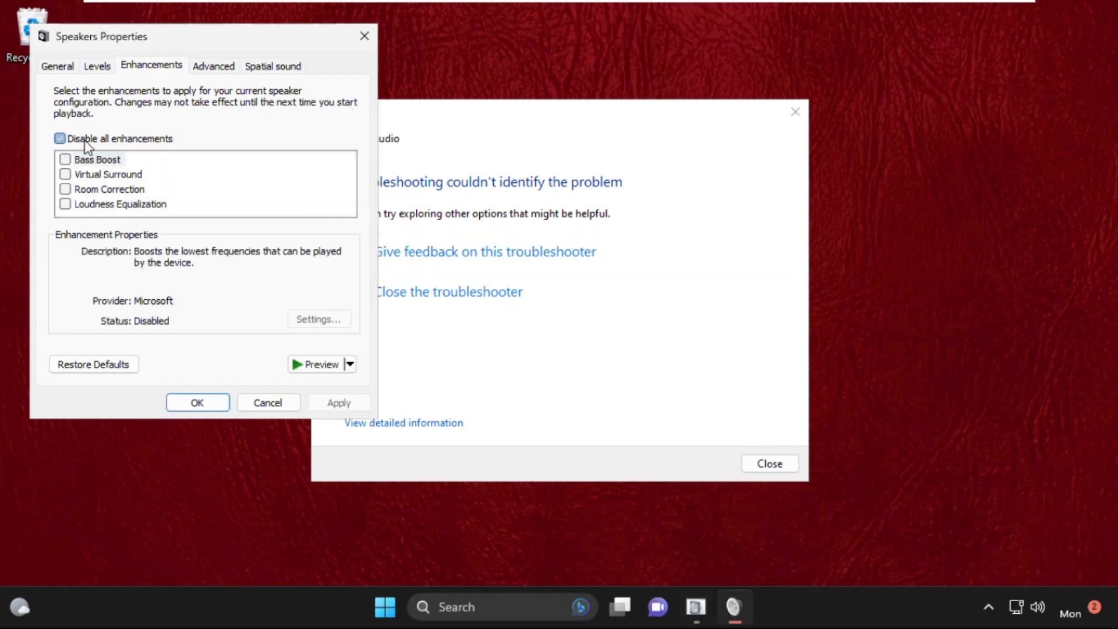
click(321, 406)
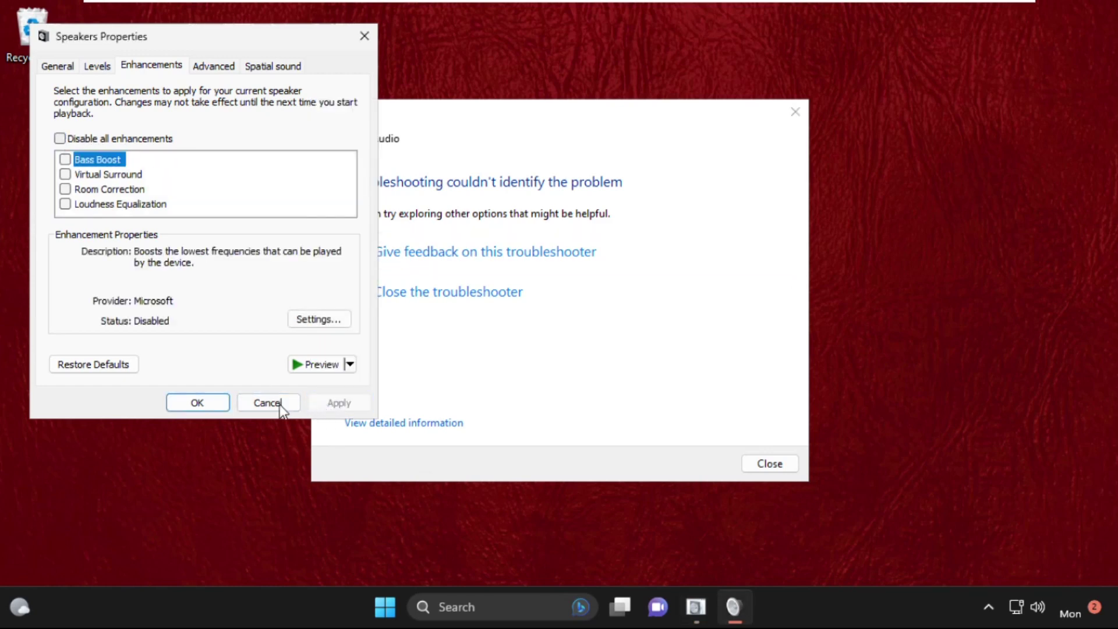
click(205, 402)
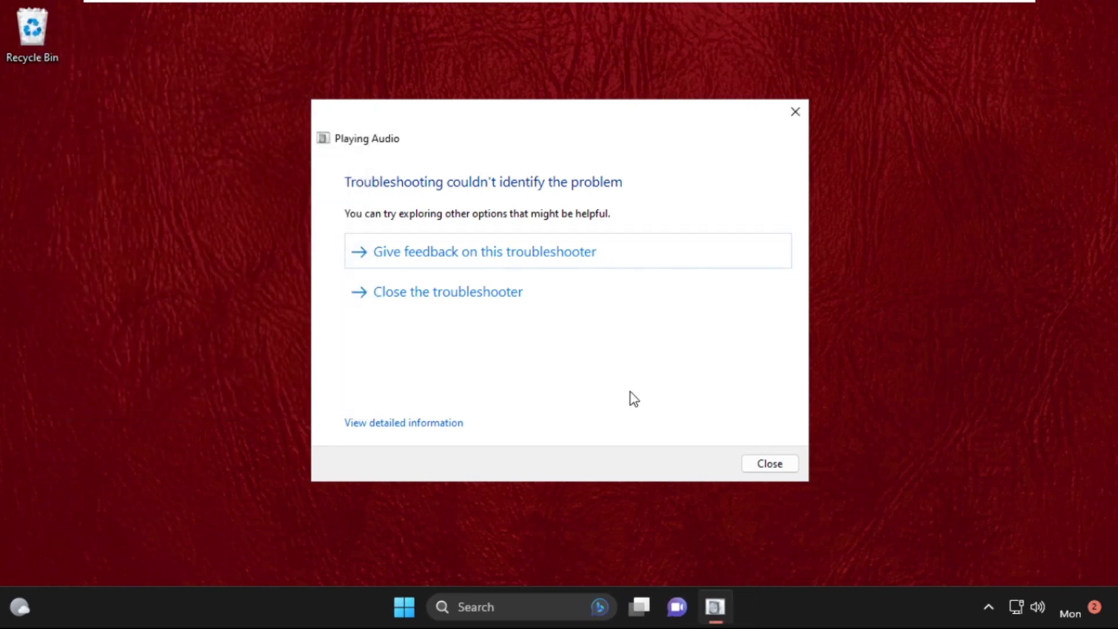
click(770, 464)
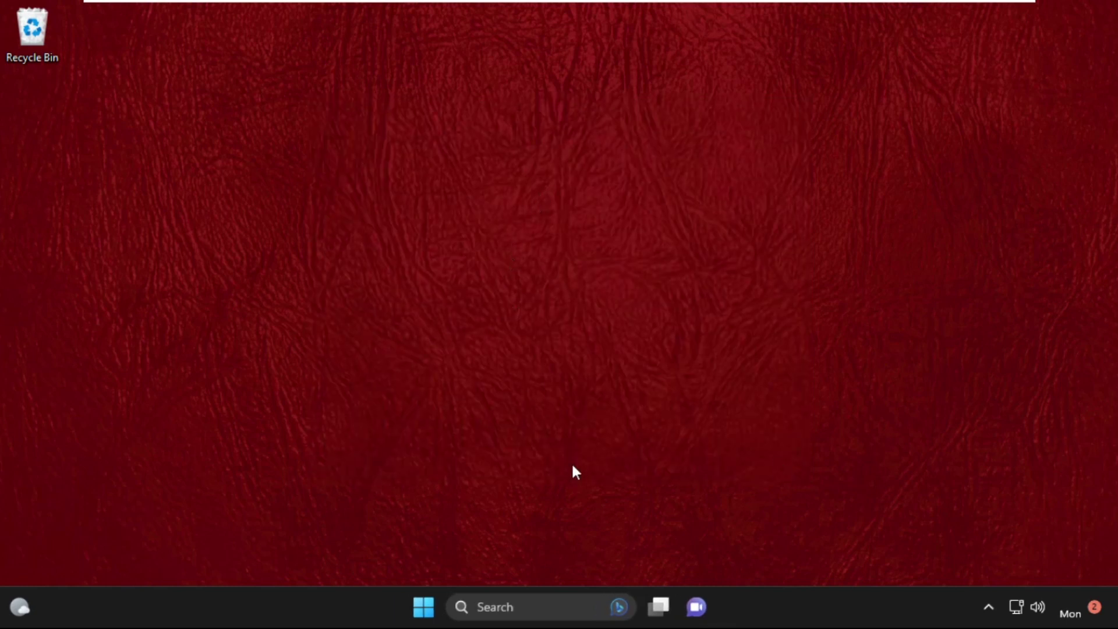
Search for 'device manager' and launch the Device Manager best match
click(479, 607)
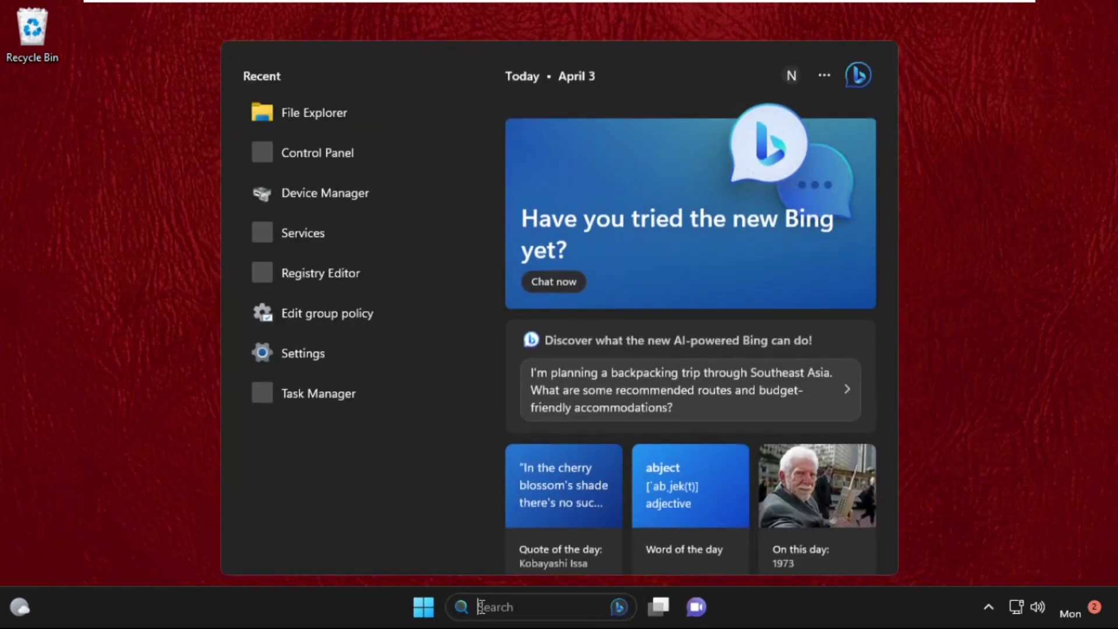
text(device)
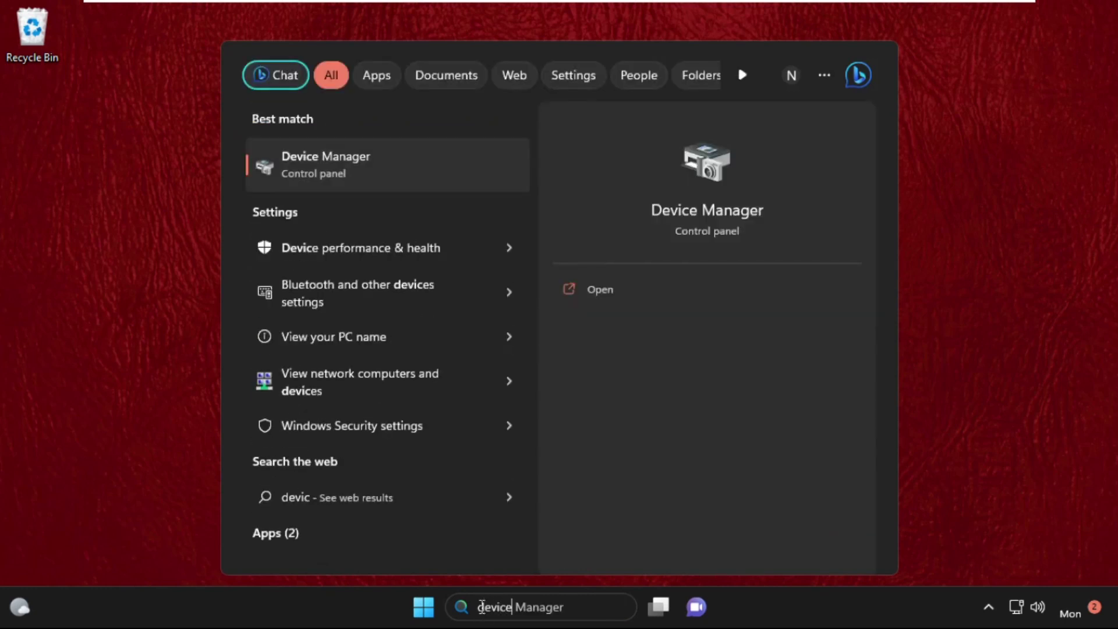
text( man)
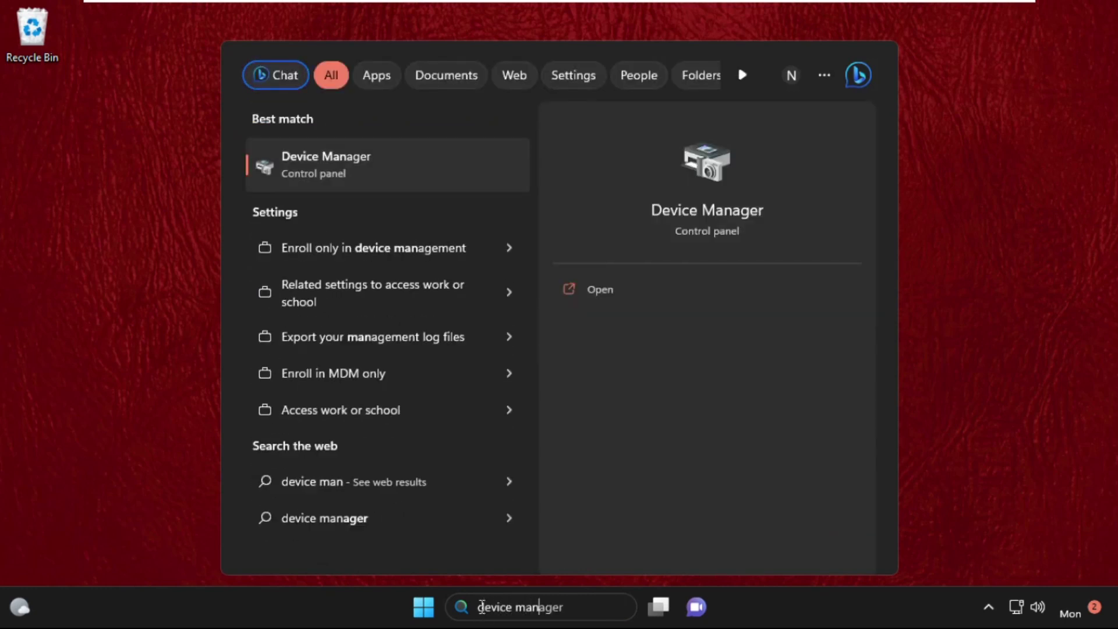
text(ager)
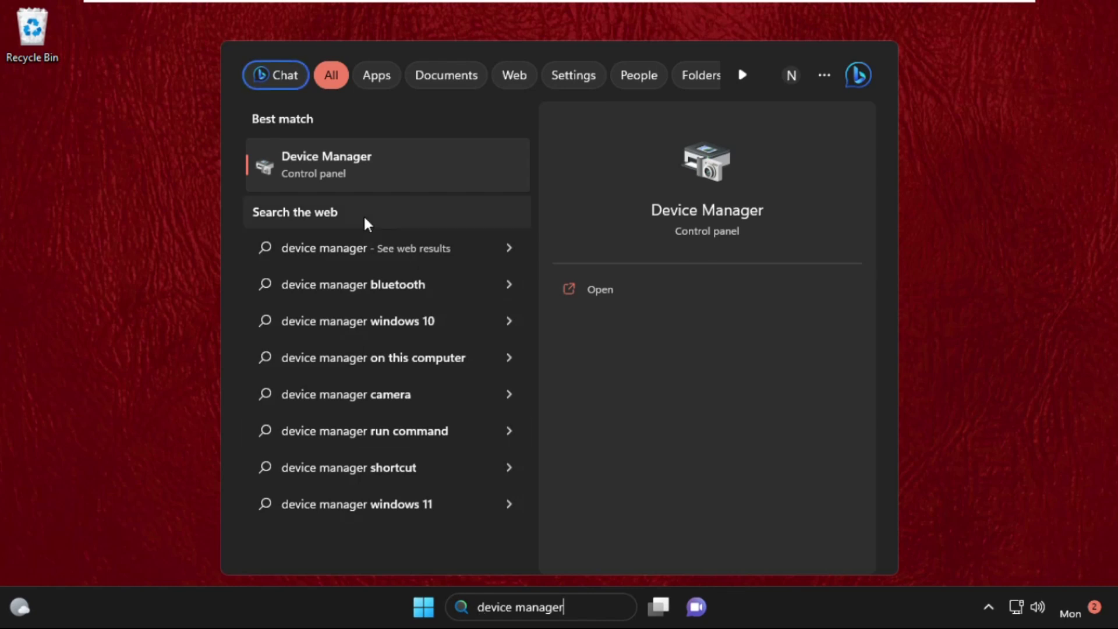
click(344, 168)
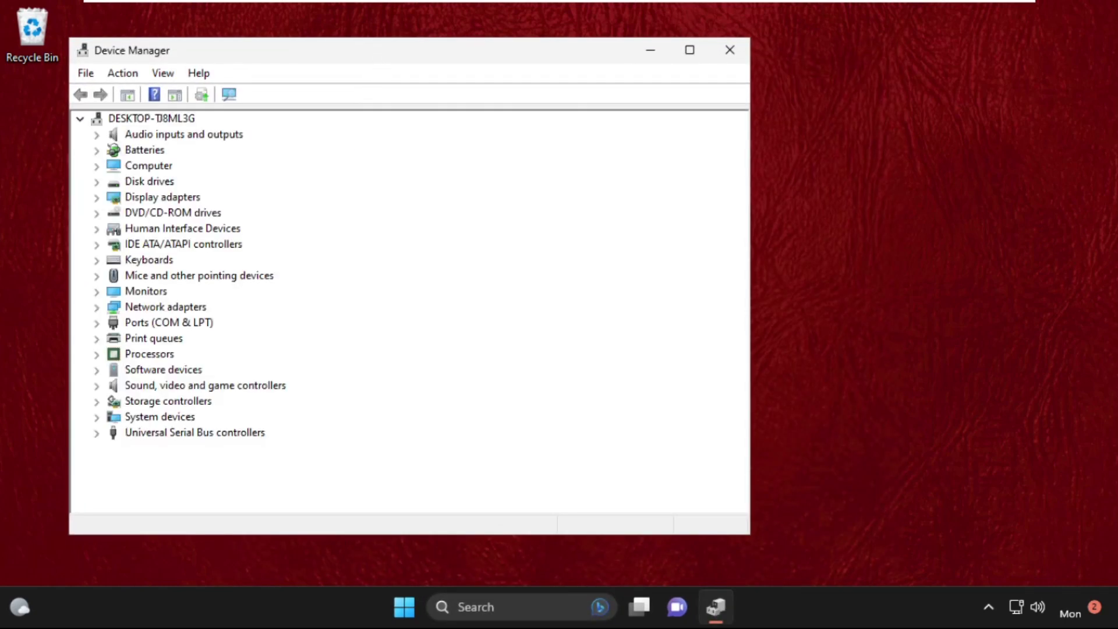
Open the Driver tab of the High Definition Audio Device's properties
mouse_move(375, 54)
mouse_down()
mouse_move(607, 64)
mouse_move(589, 64)
mouse_up()
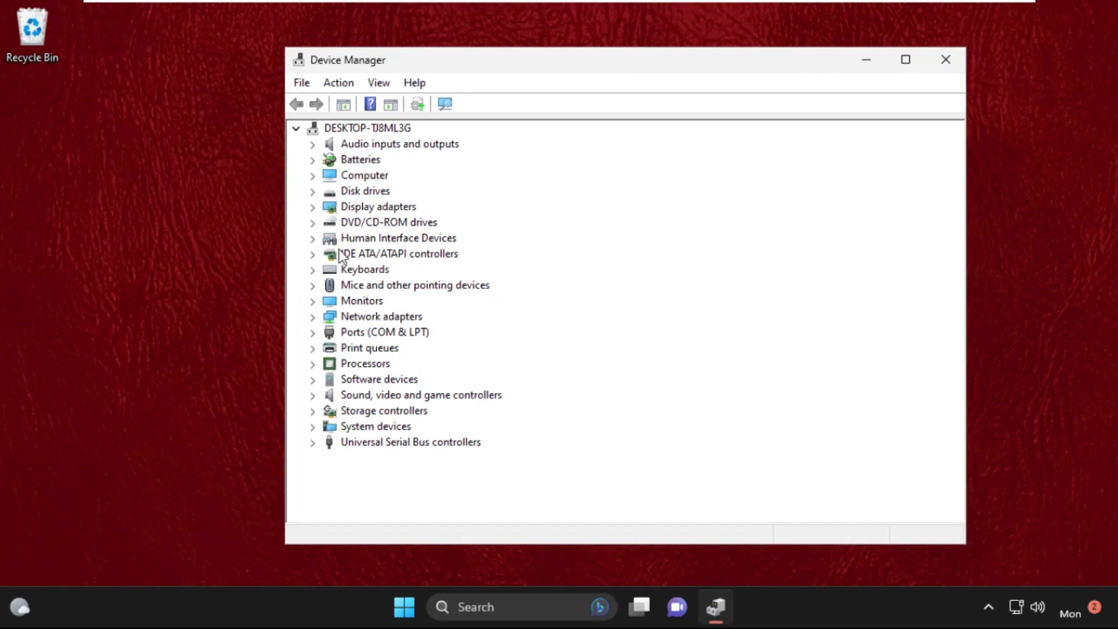
click(313, 394)
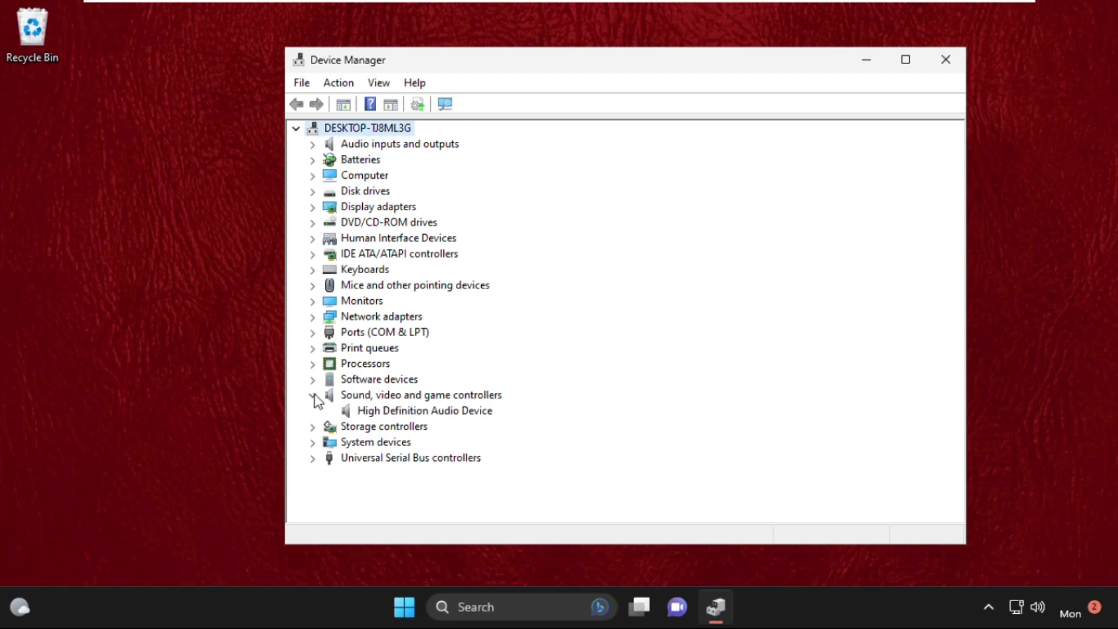
right_click(401, 412)
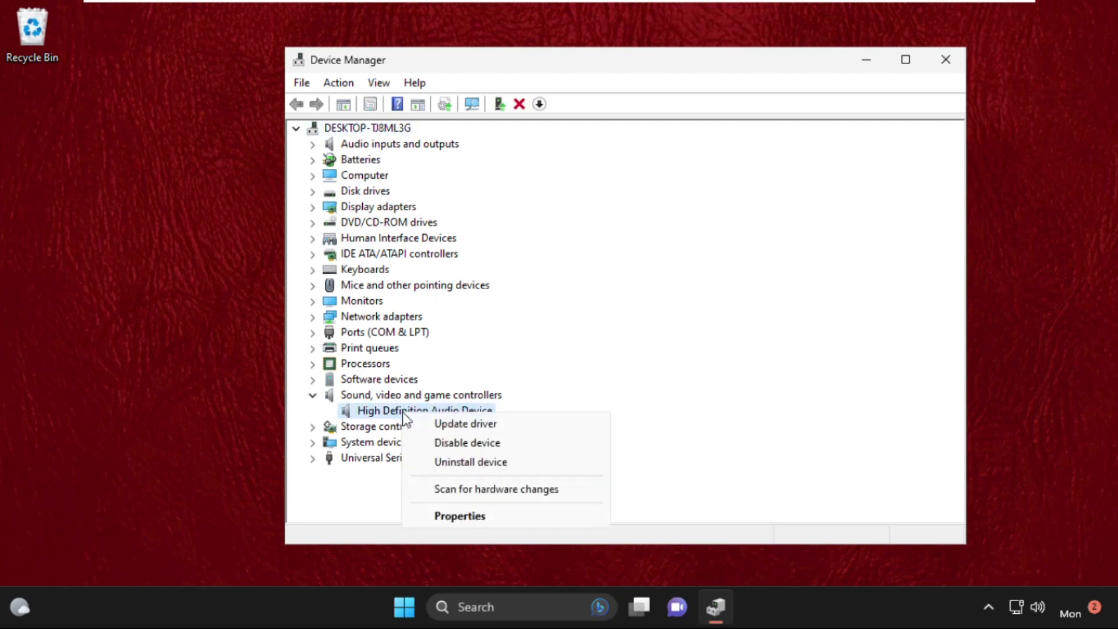
click(442, 517)
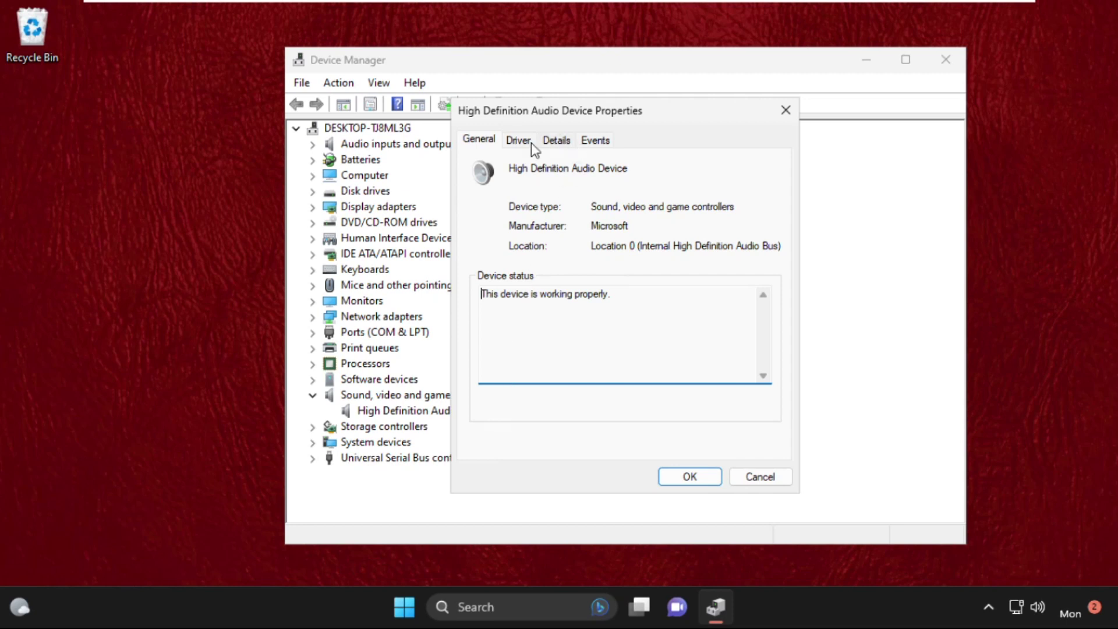
click(518, 142)
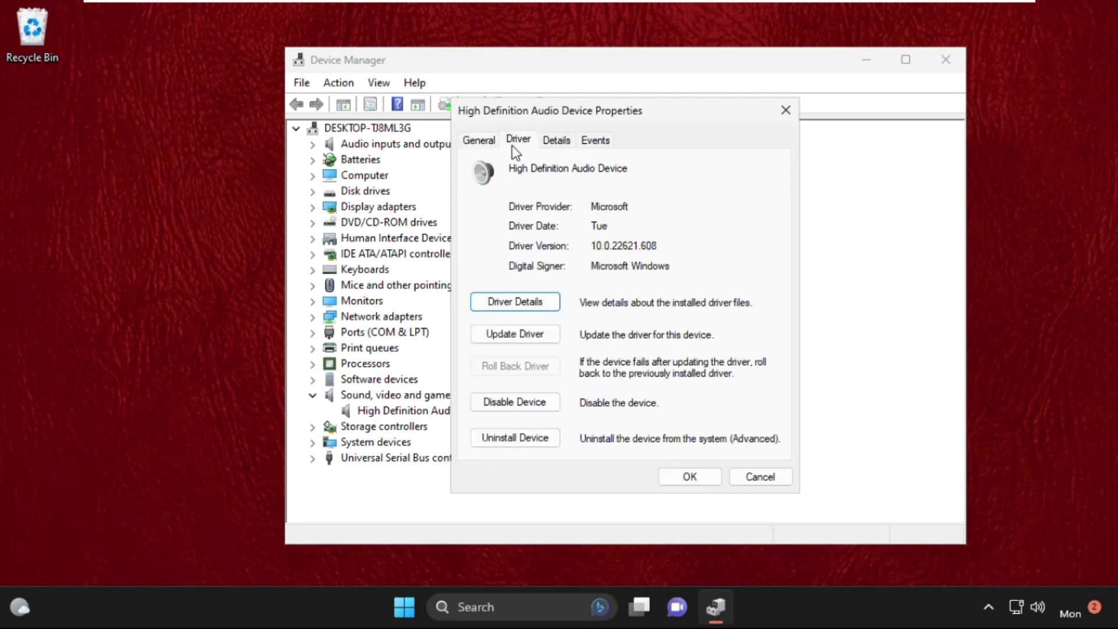
Search automatically for an updated audio driver, then close all Device Manager windows
click(495, 335)
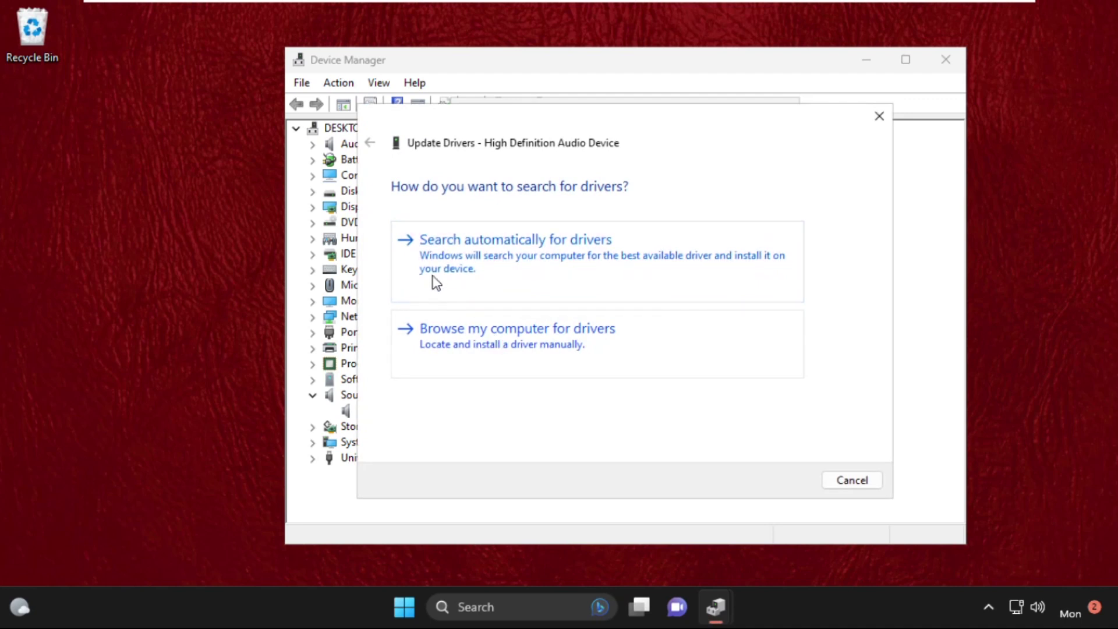
click(496, 256)
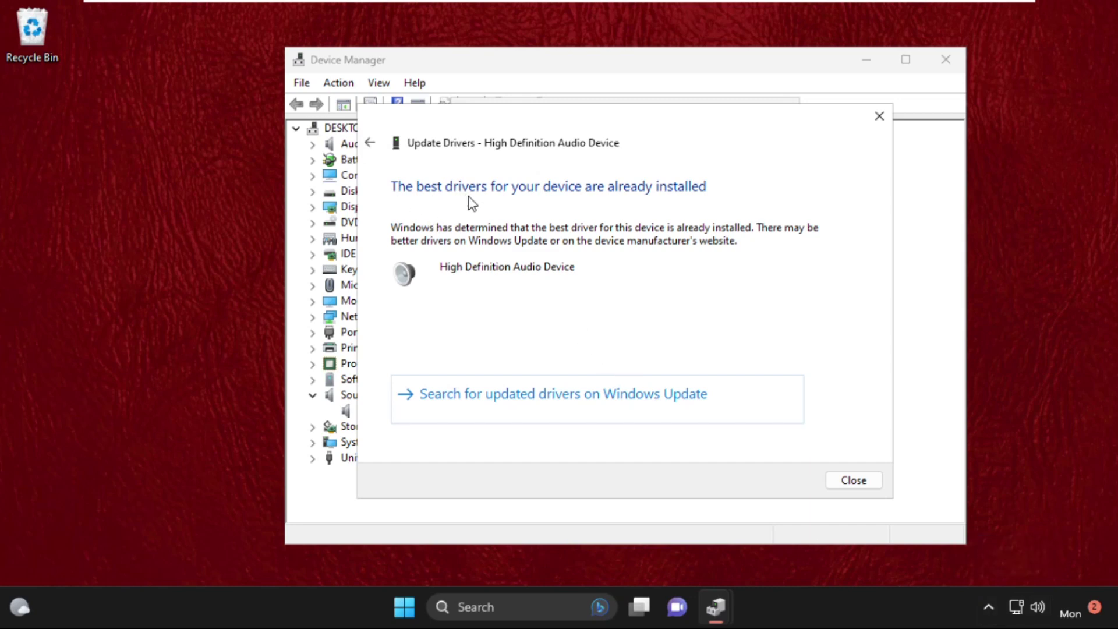
click(853, 481)
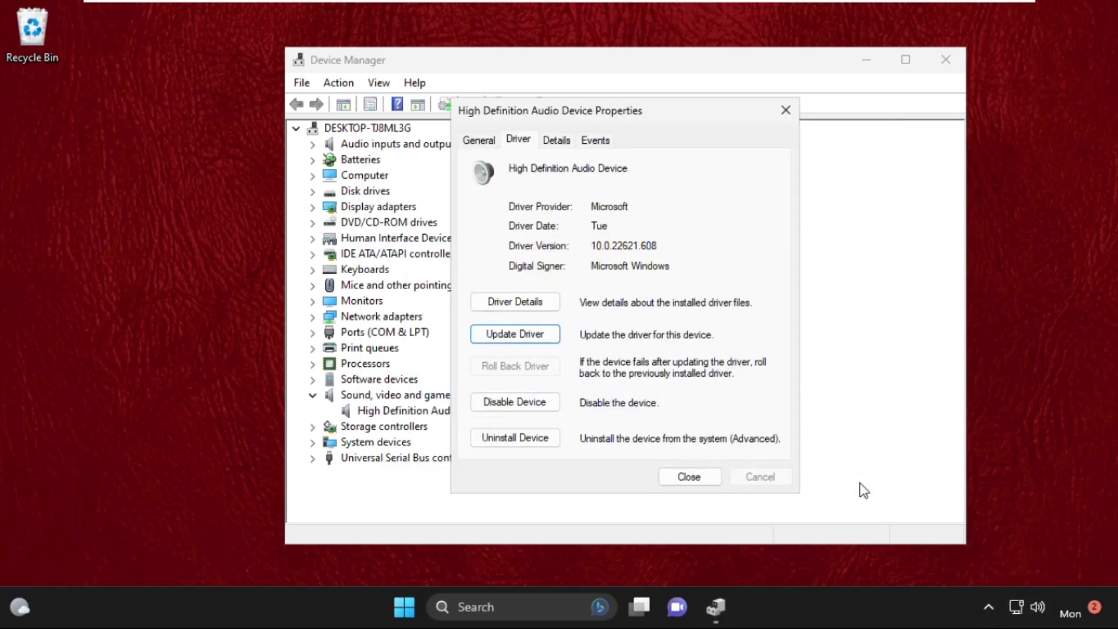
click(690, 477)
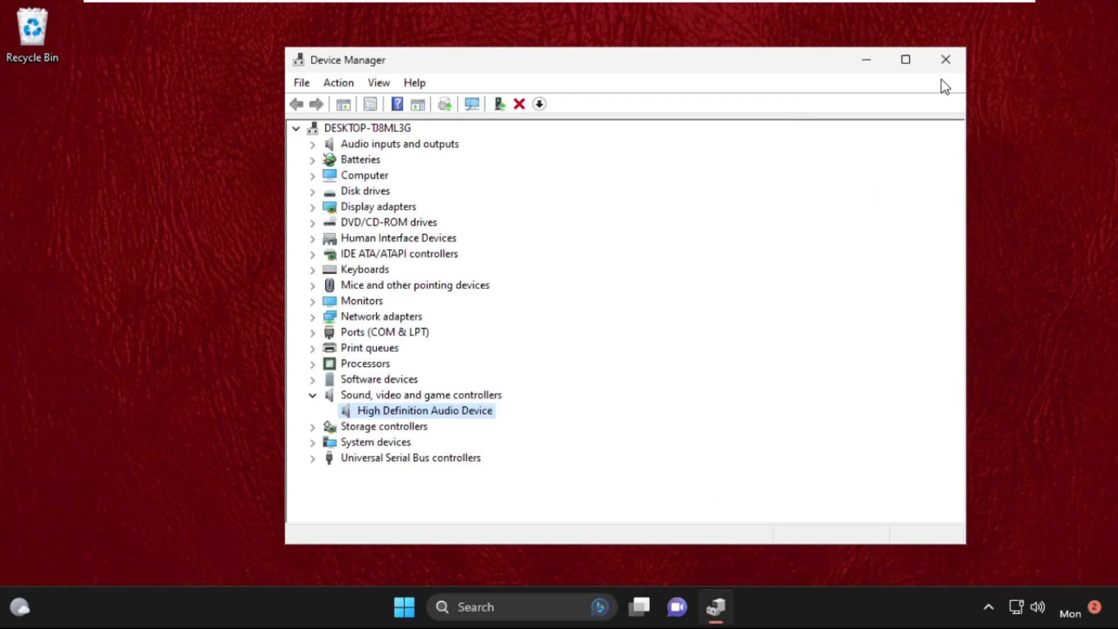
click(946, 61)
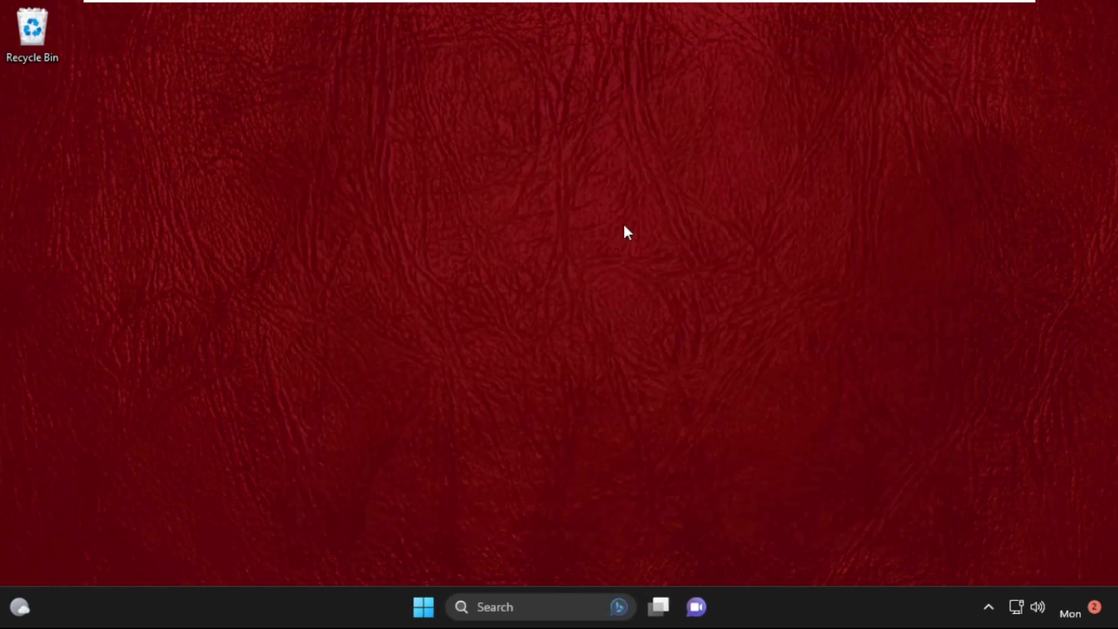
Search for 'control panel' and open the Control Panel best match
click(527, 607)
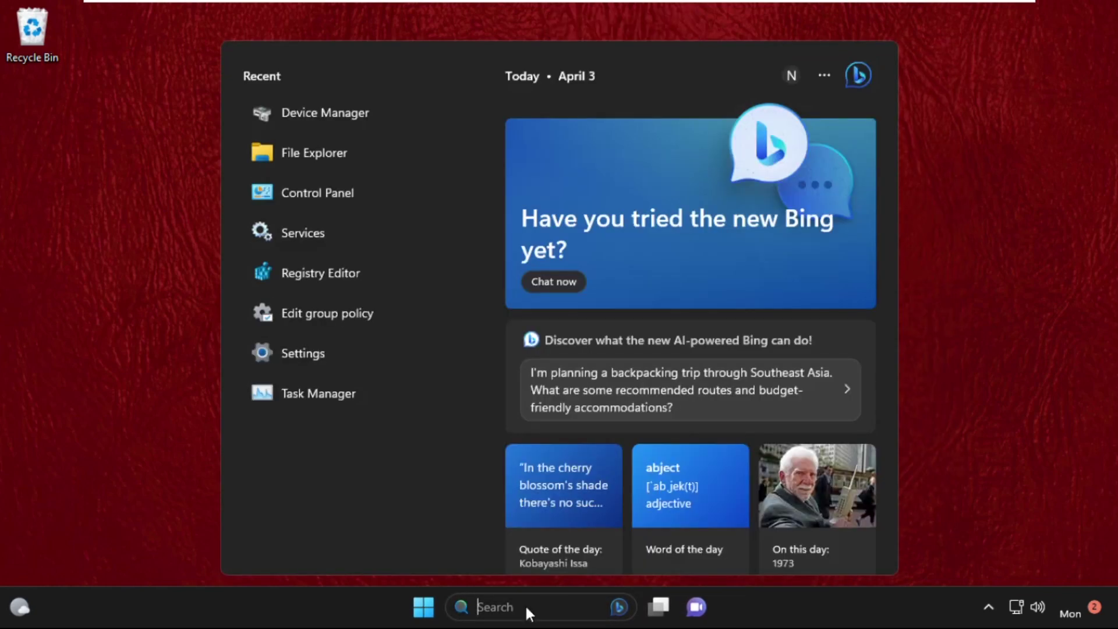
text(control panel)
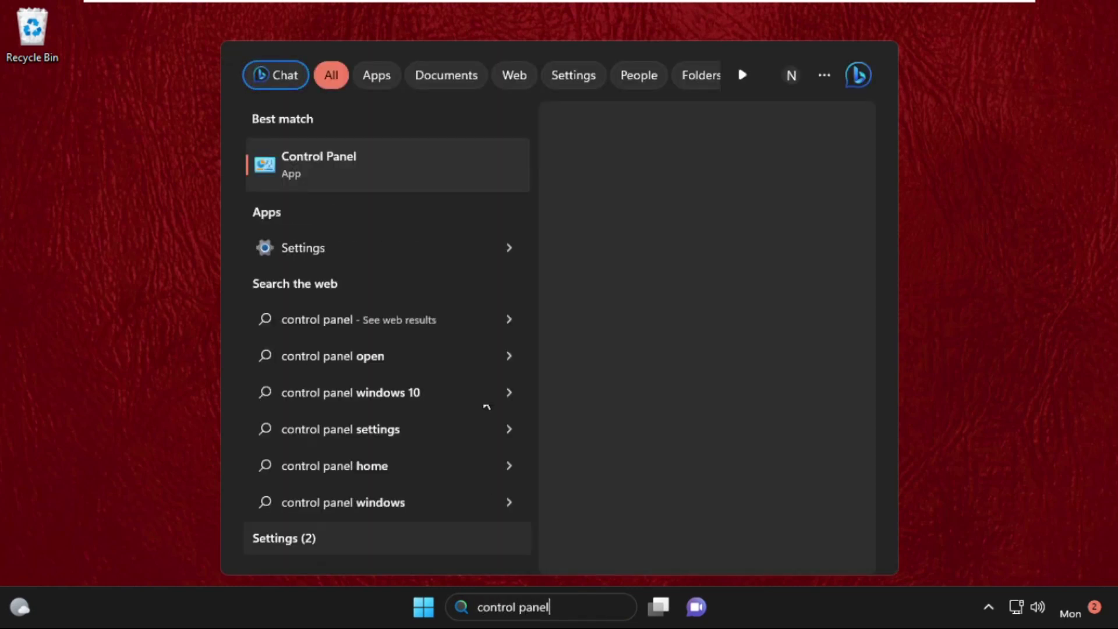
click(347, 171)
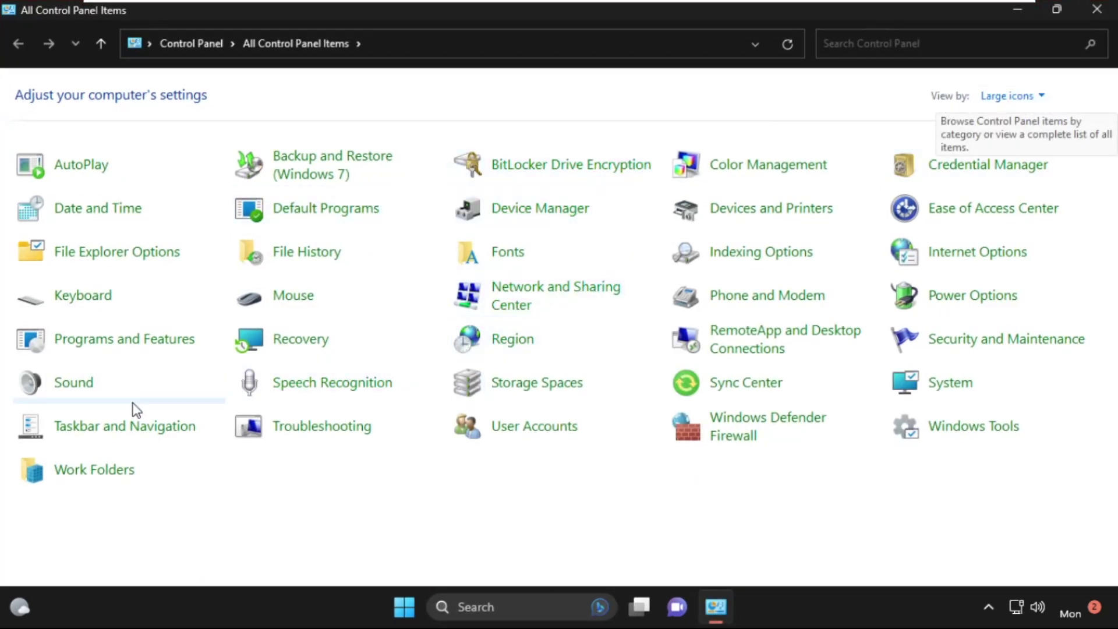
Open the Sound dialog, close Control Panel, and centre the Sound dialog
click(73, 383)
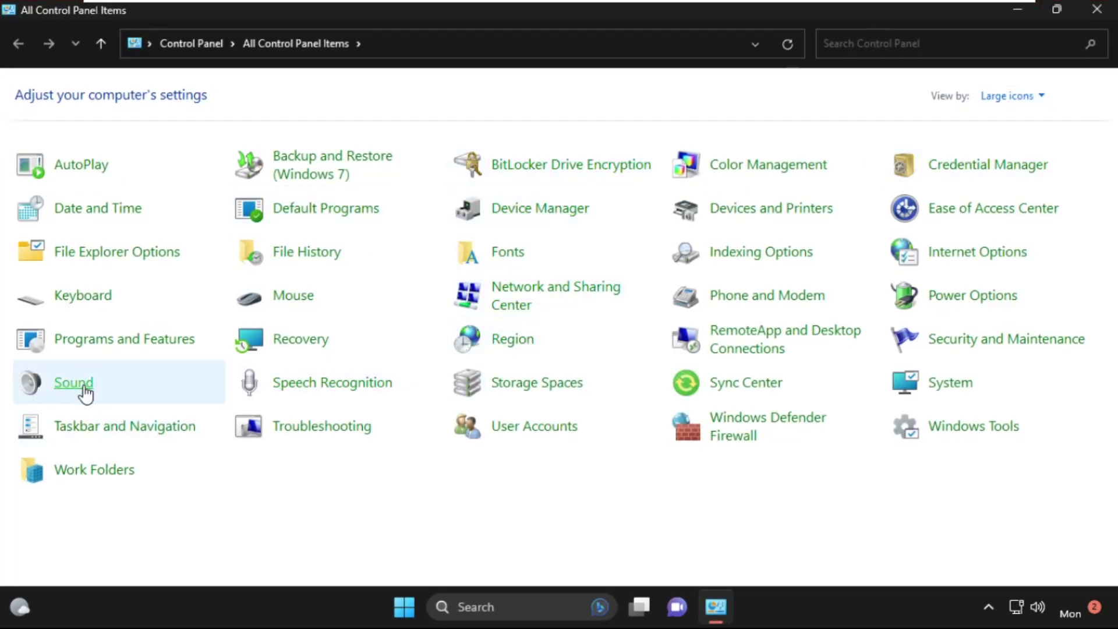
click(916, 11)
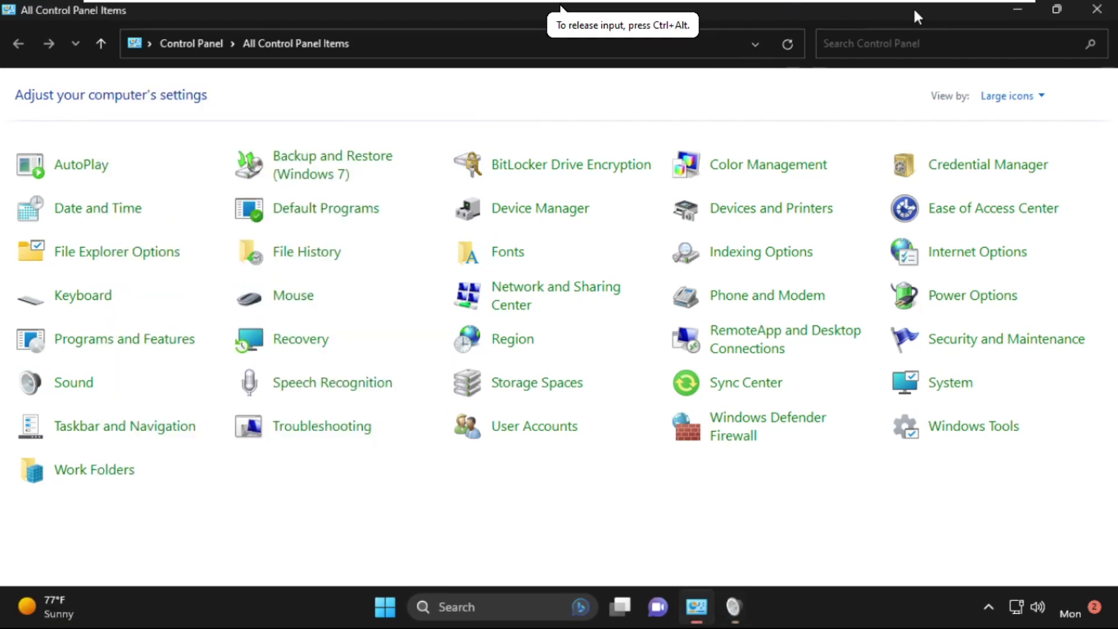
click(1098, 9)
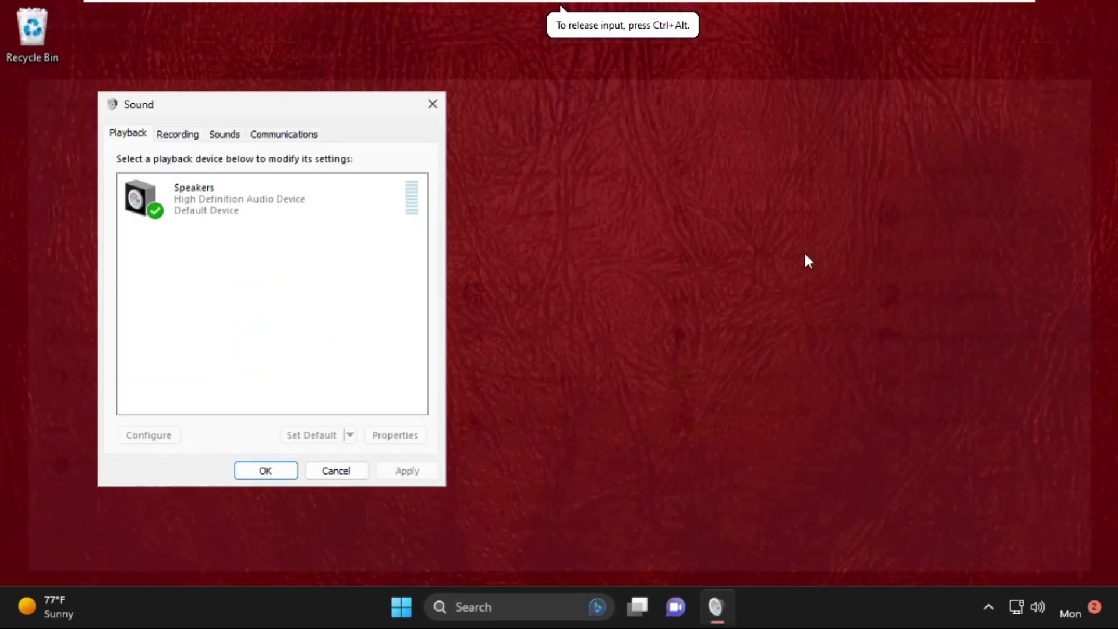
drag(390, 114, 640, 116)
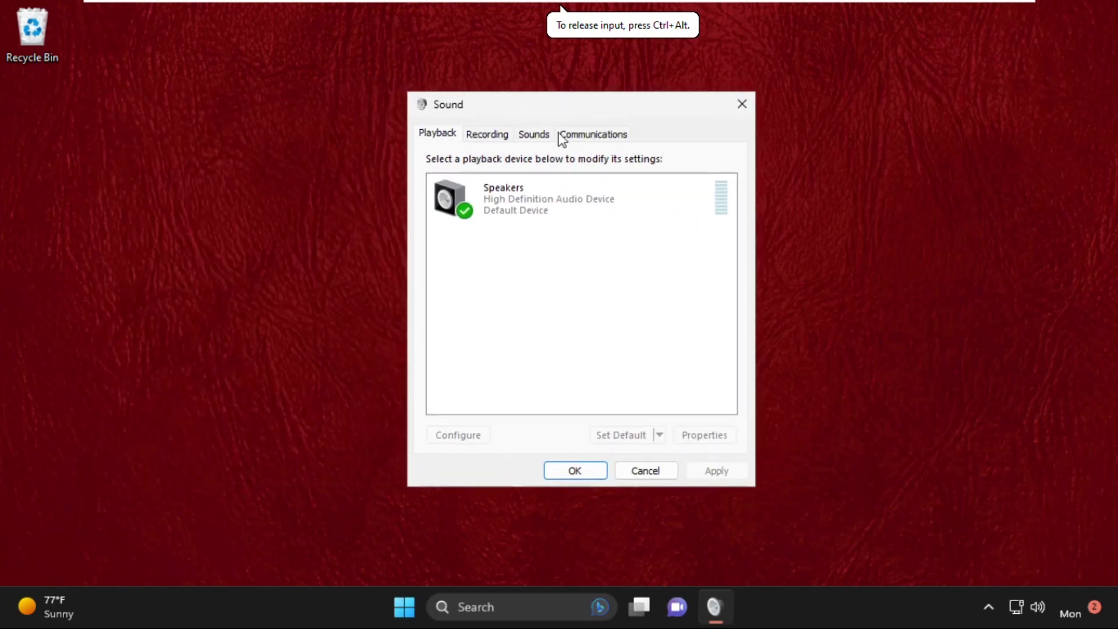
Disable the Speakers playback device, then re-enable it
click(529, 207)
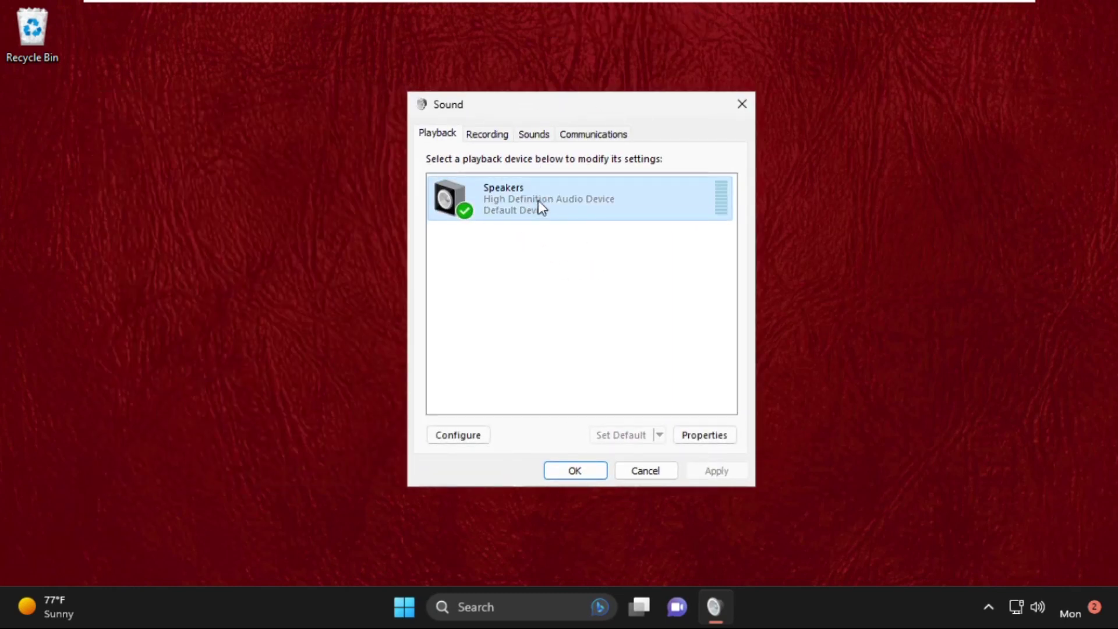
right_click(530, 200)
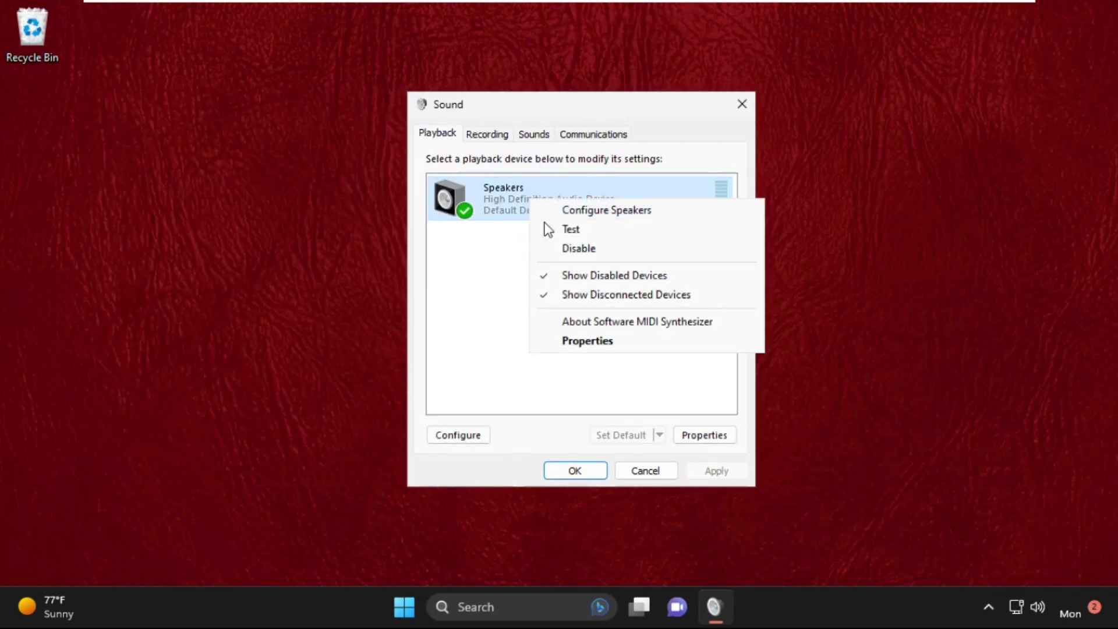
click(573, 250)
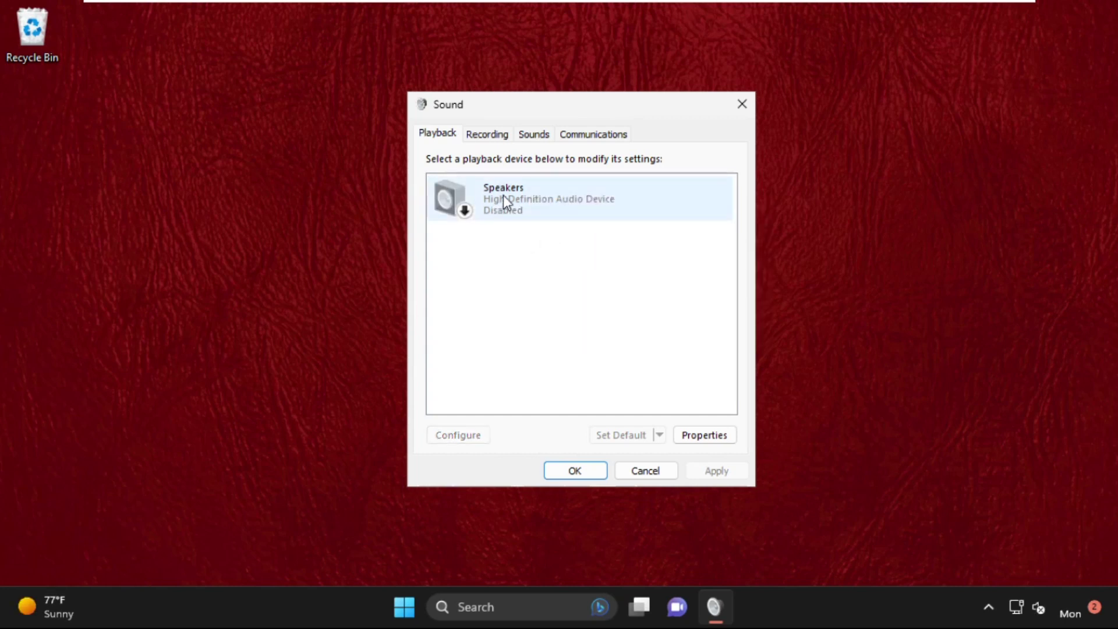
right_click(504, 195)
click(572, 227)
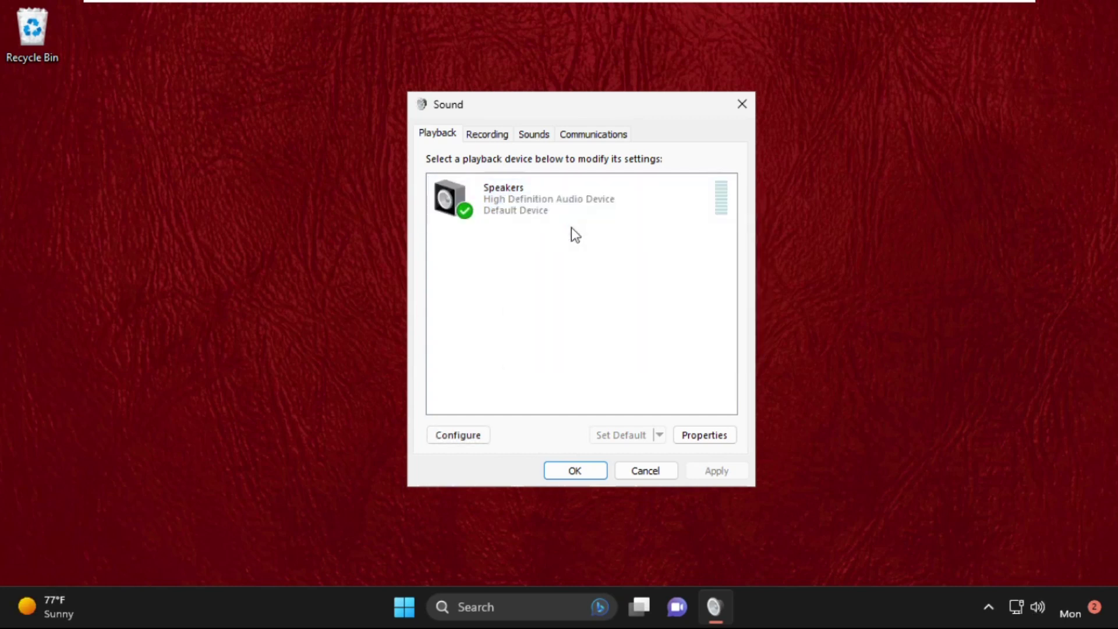
click(534, 203)
In Speakers Properties, disable all enhancements and confirm the volume stays at 100
click(698, 434)
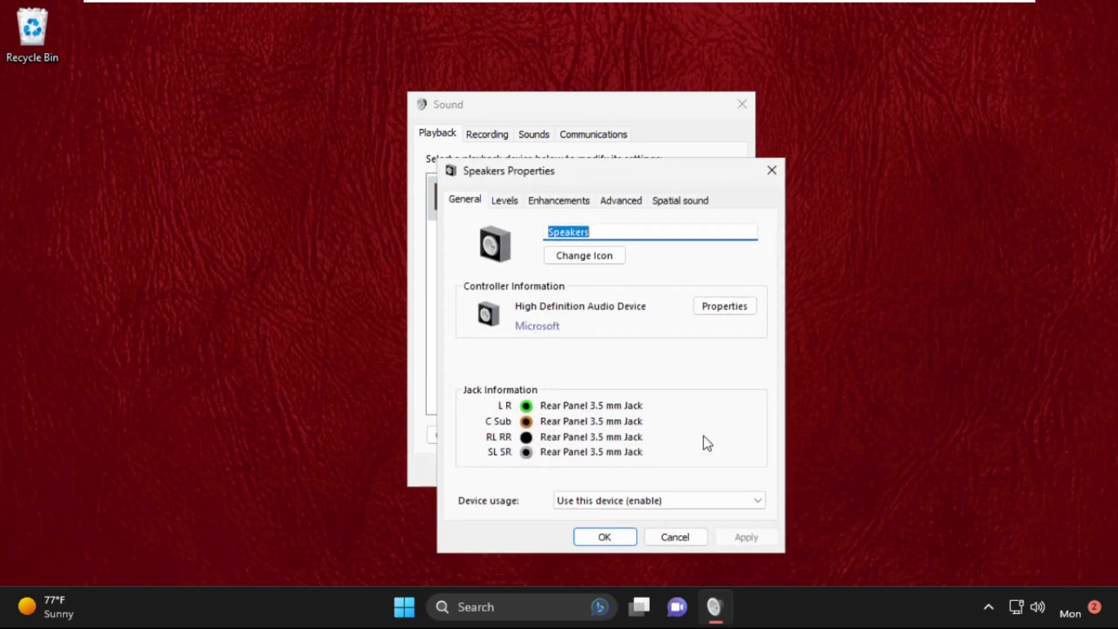
drag(619, 178, 786, 134)
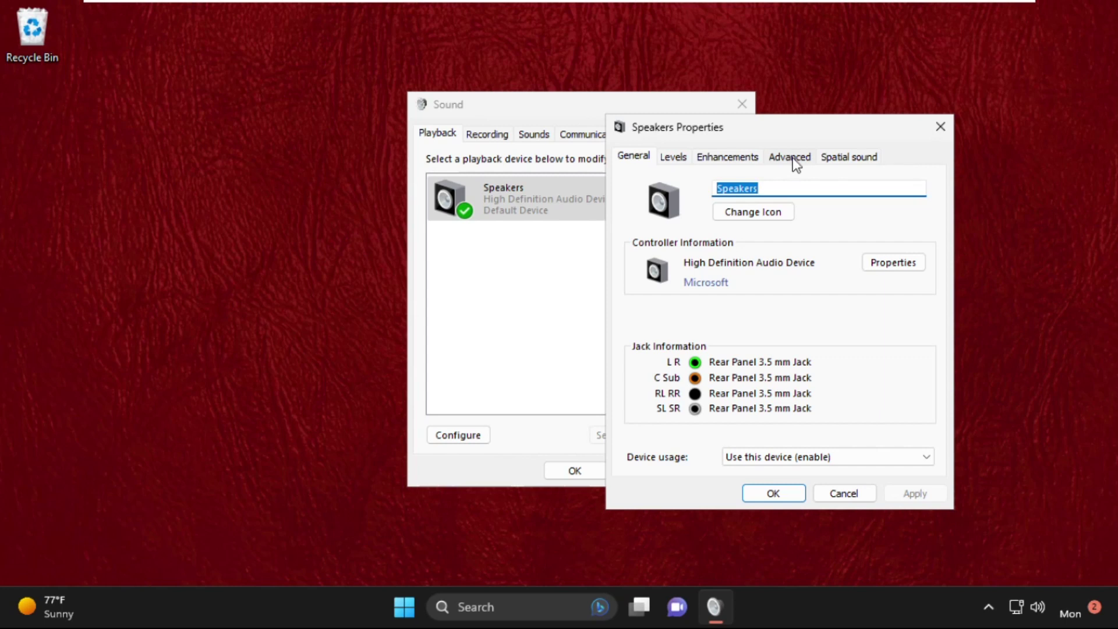
click(718, 160)
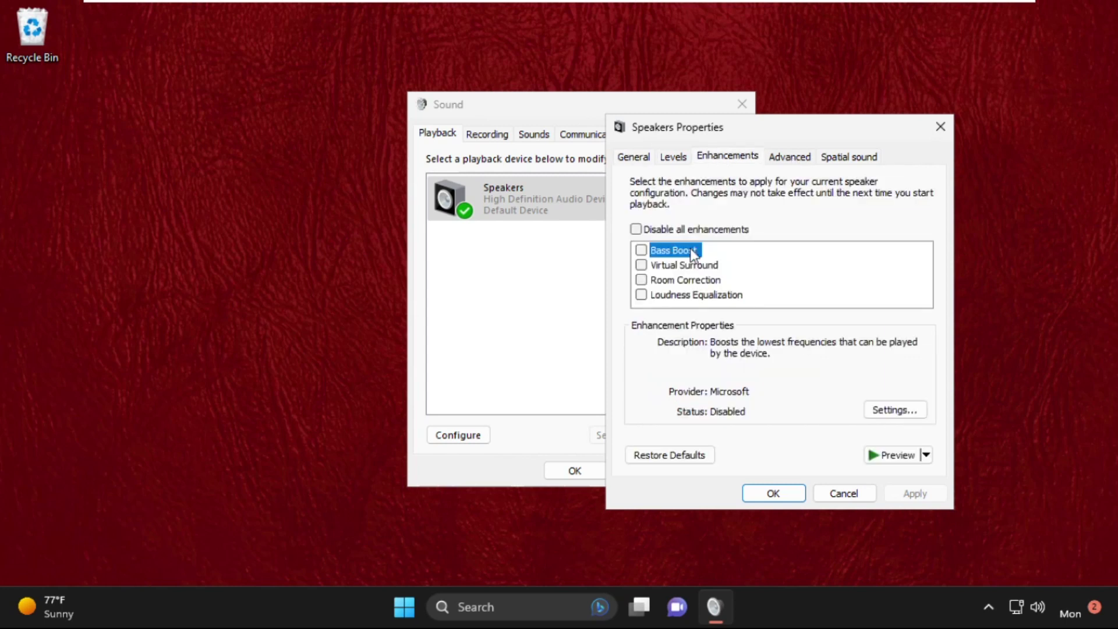
click(690, 231)
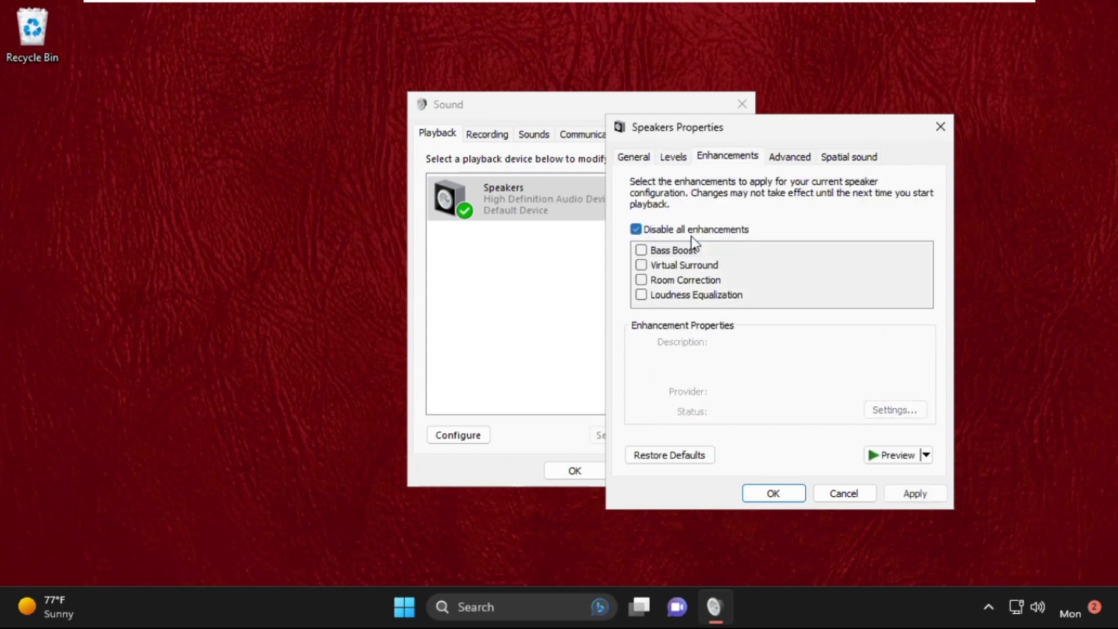
click(675, 157)
drag(764, 219, 796, 227)
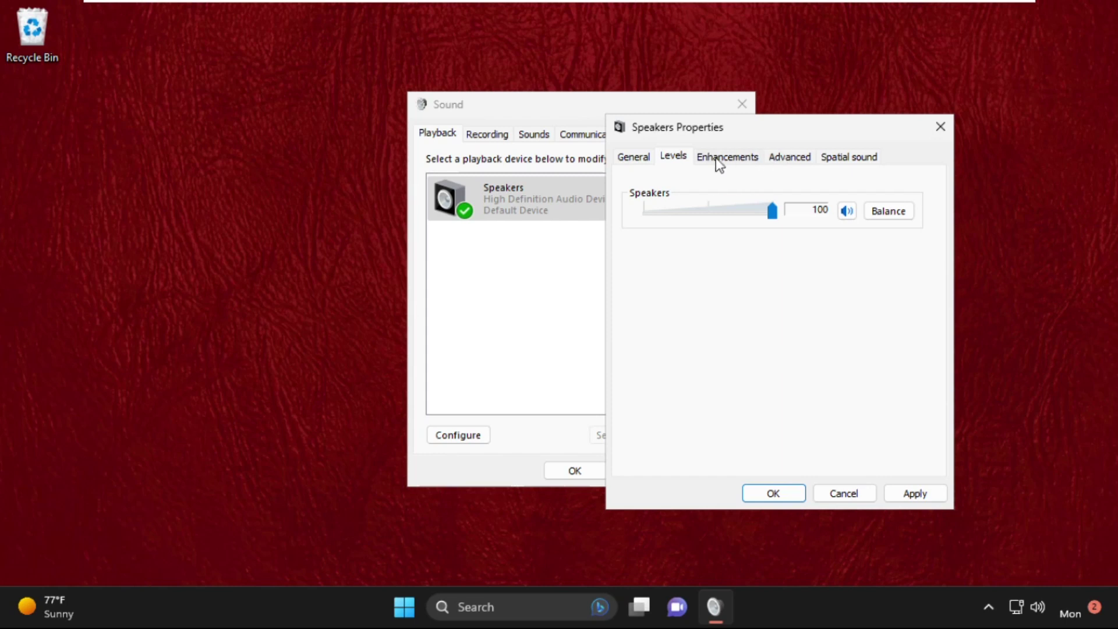
Set the default format to 16 bit, 44100 Hz (CD Quality), apply, and close both dialogs
click(802, 161)
click(739, 236)
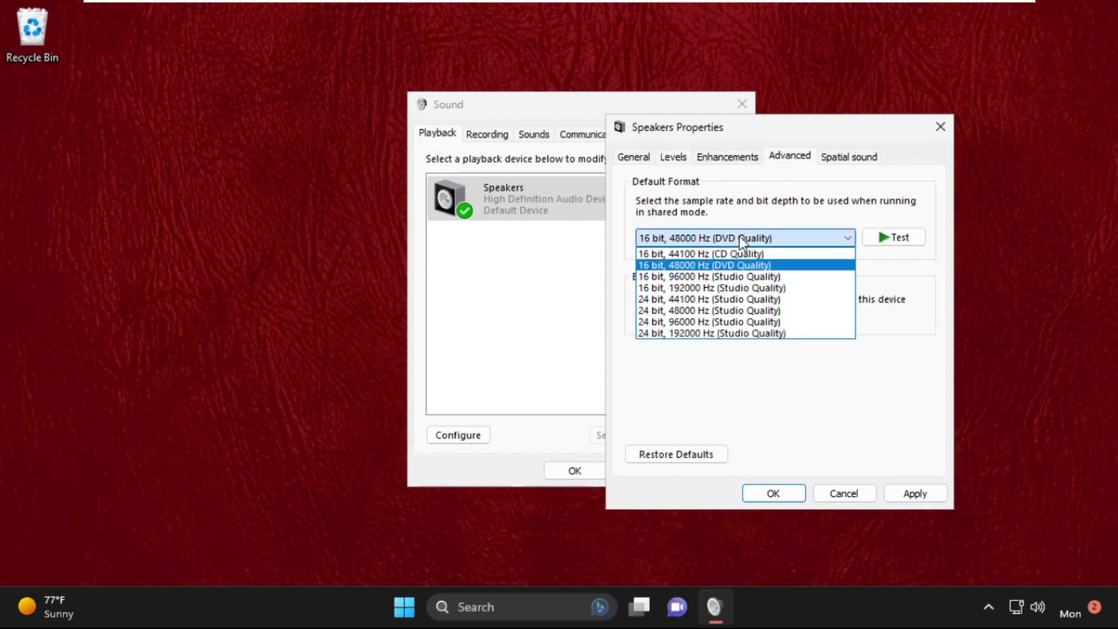
click(680, 254)
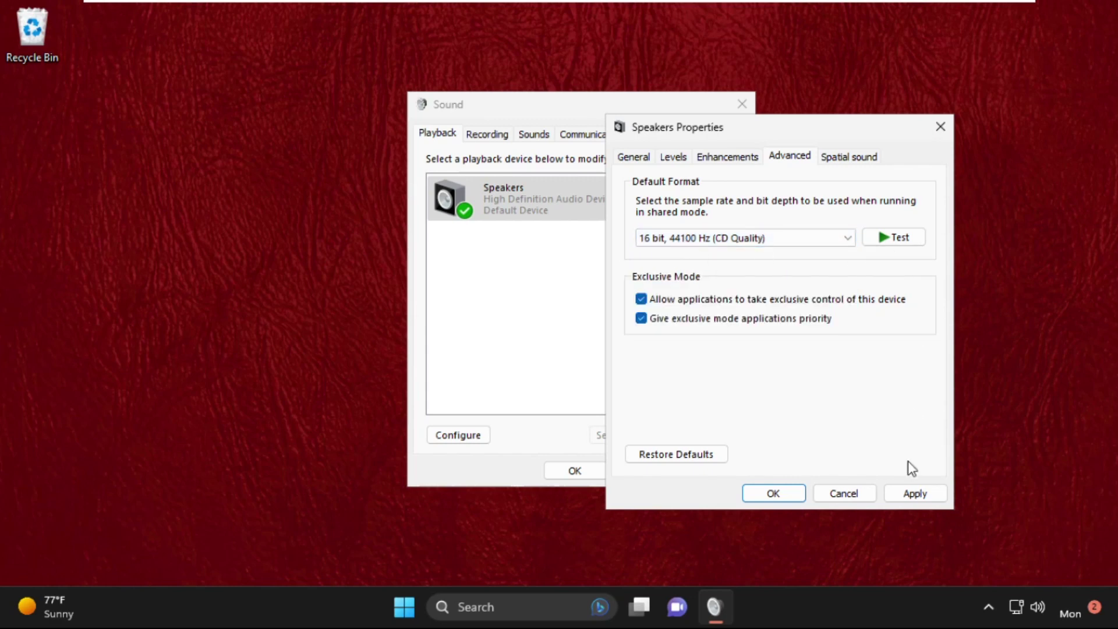
click(916, 494)
click(777, 494)
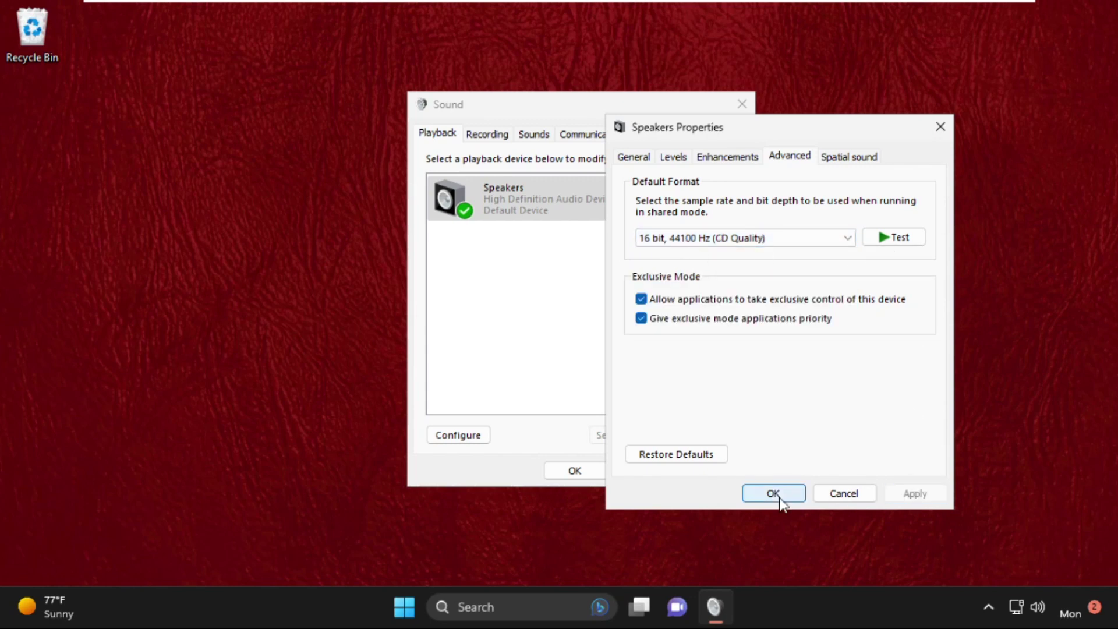
click(581, 469)
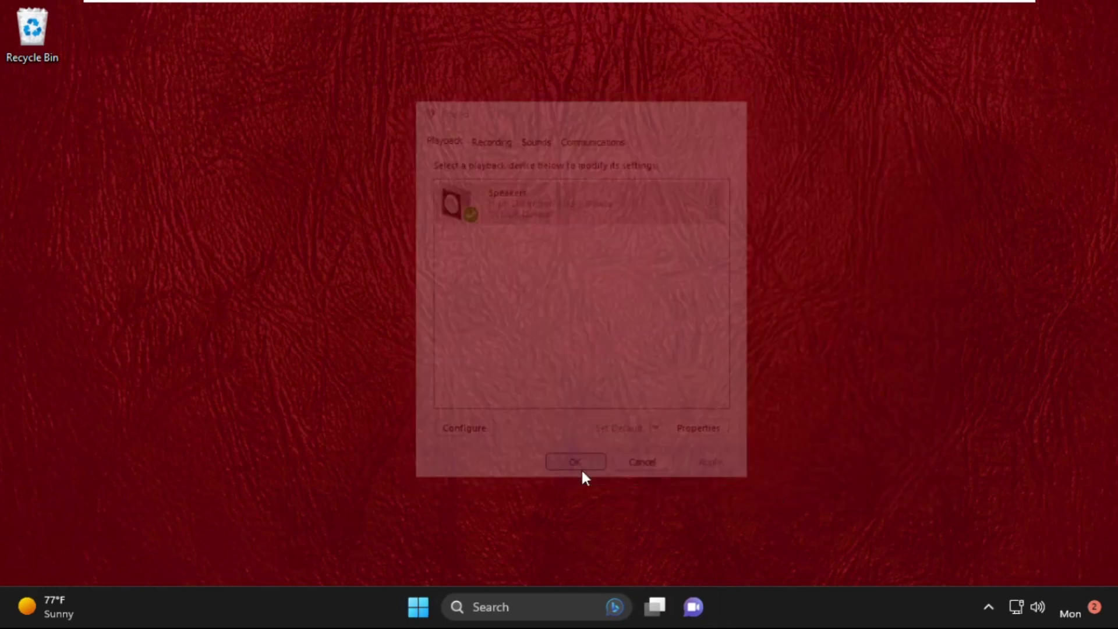
click(512, 199)
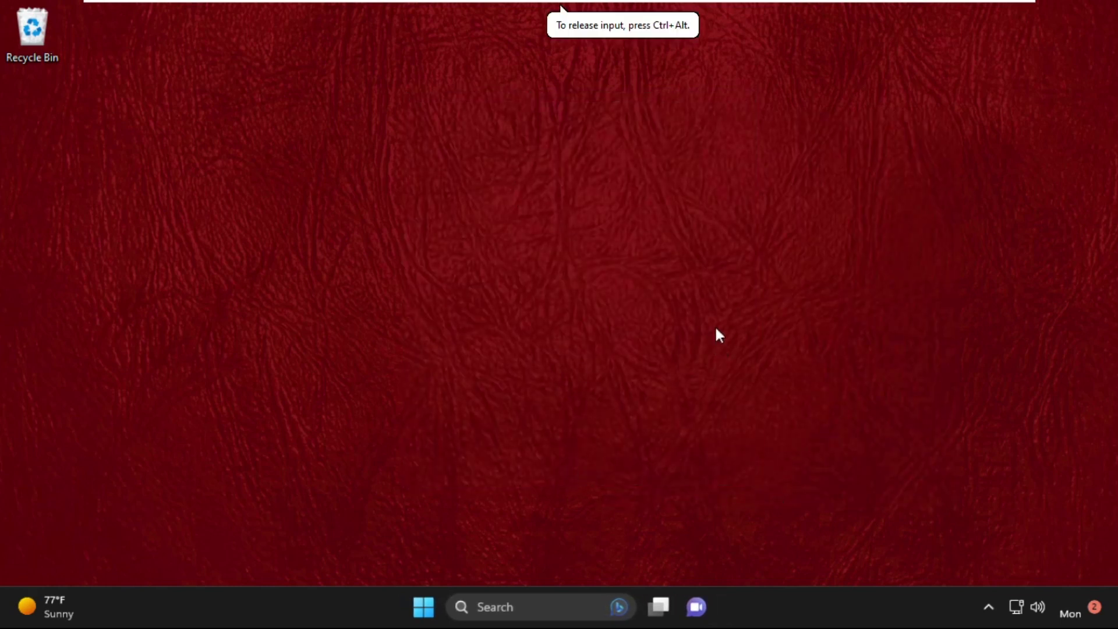
Launch Task Manager from Search and centre its Create new task dialog
click(517, 609)
text(task)
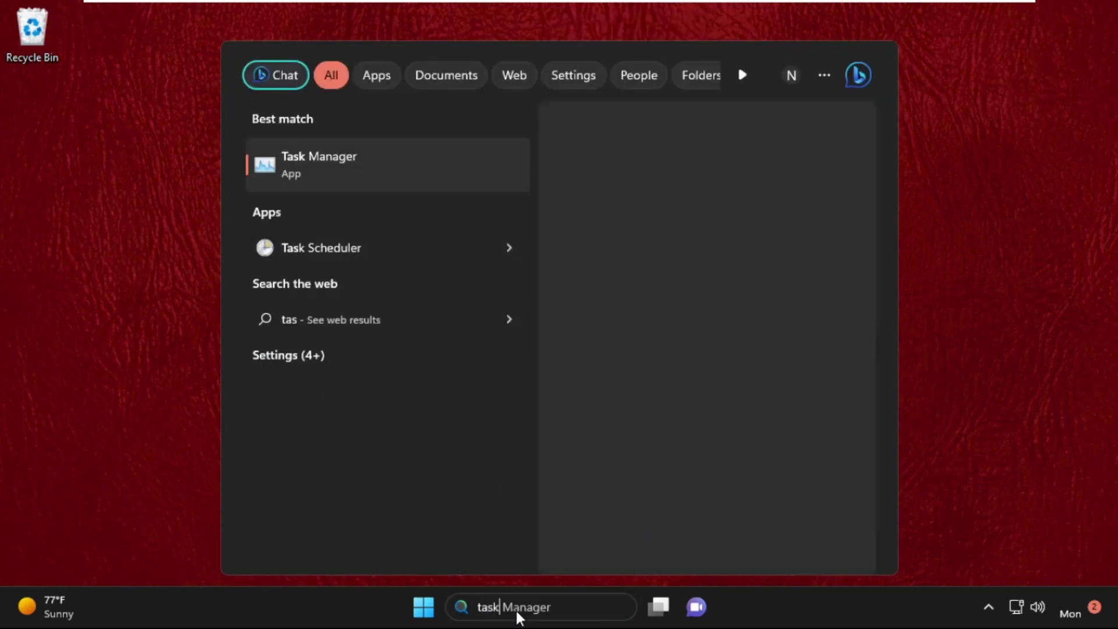
text( manager)
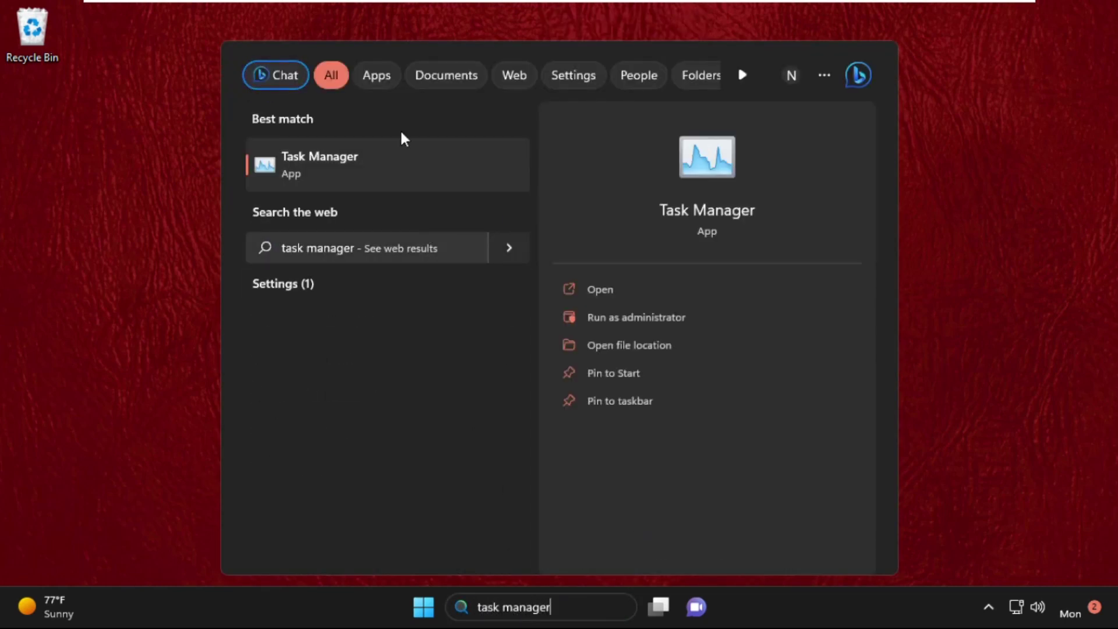
click(361, 161)
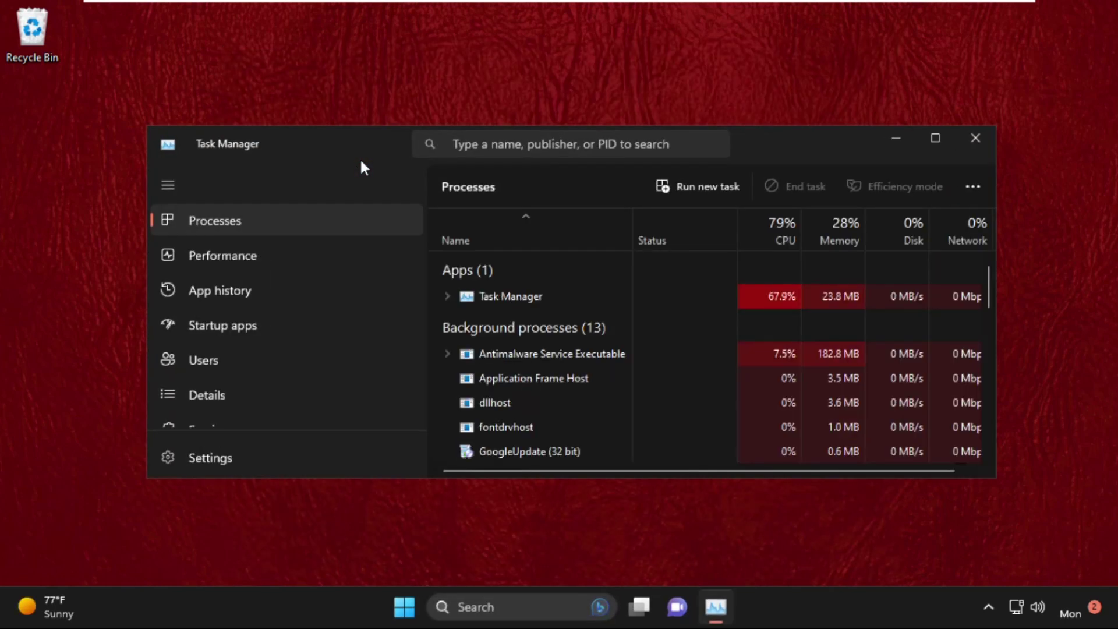
click(714, 190)
drag(386, 135, 644, 204)
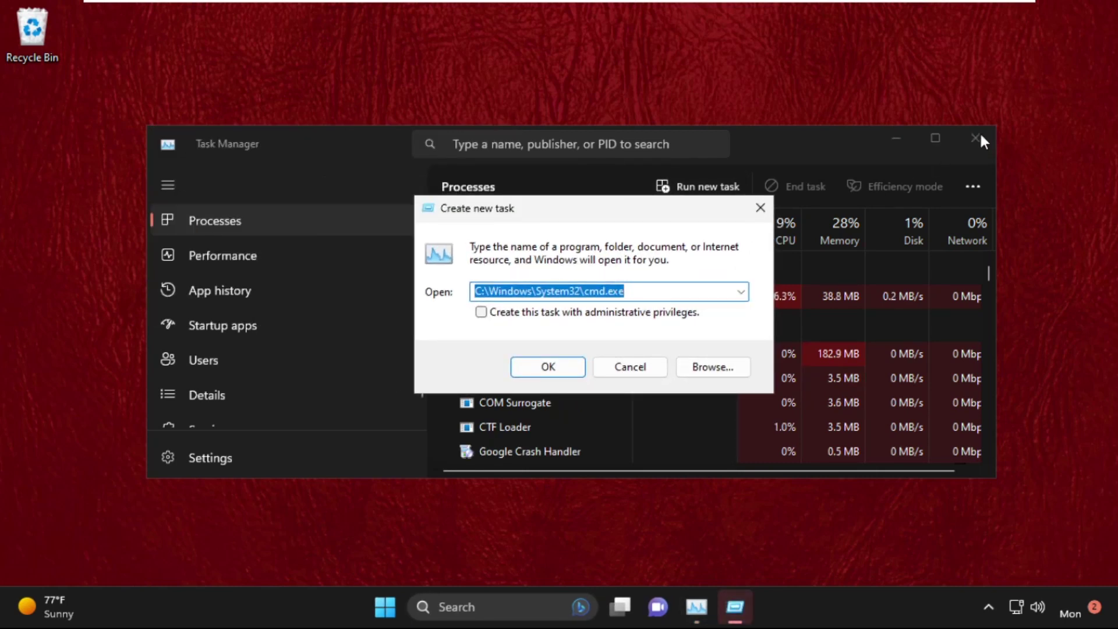
Browse for the program to run, navigating into C:\Windows
click(704, 367)
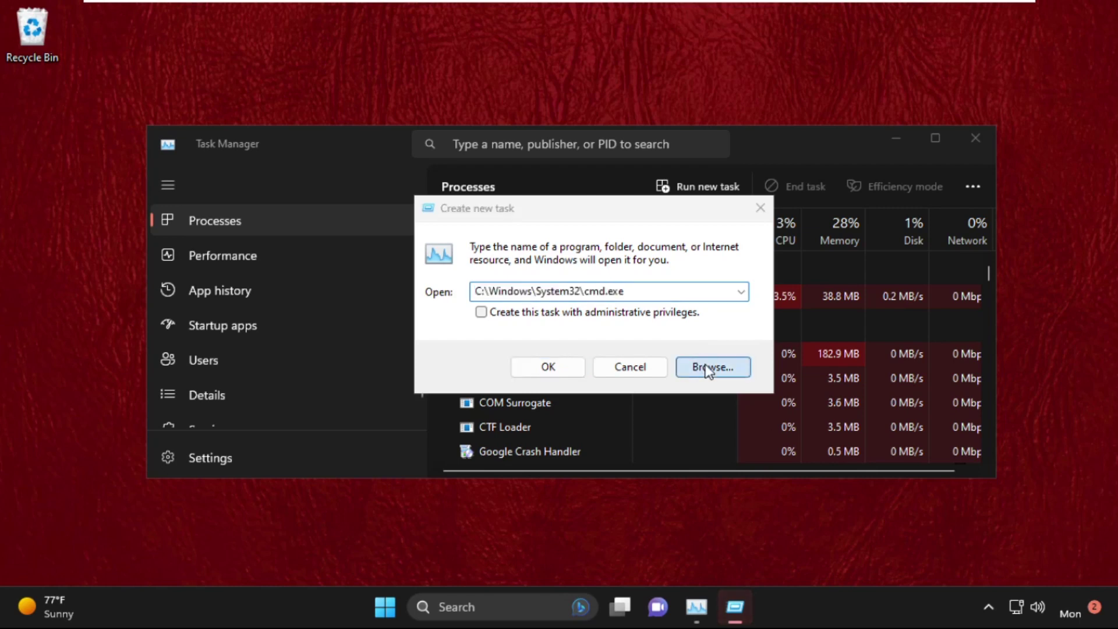
drag(614, 157, 498, 83)
scroll(367, 341, down, 3)
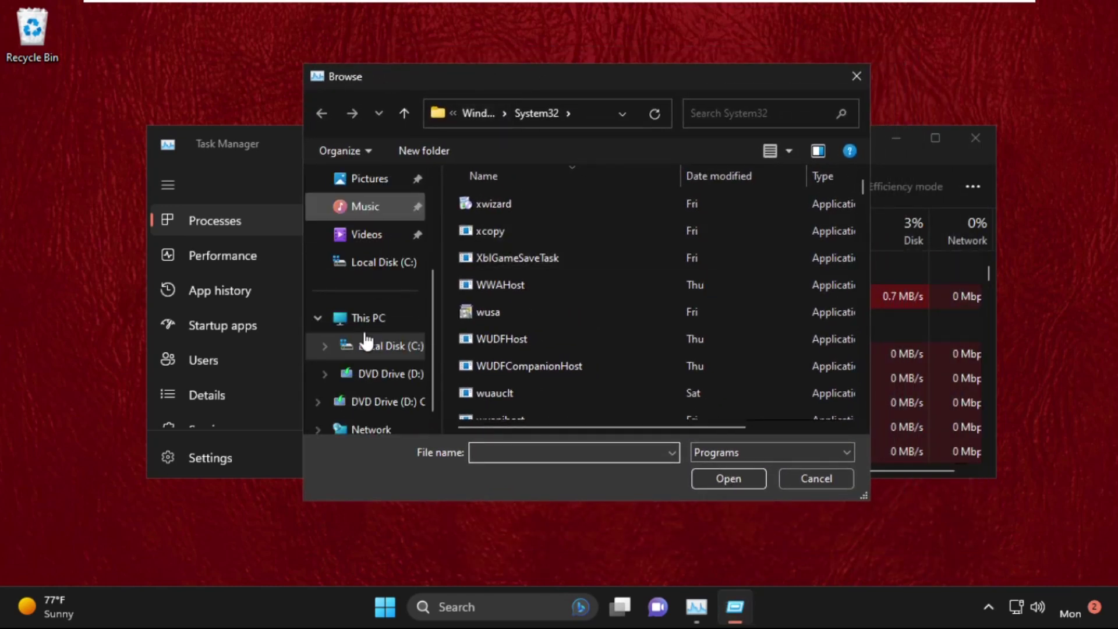
click(366, 261)
click(411, 320)
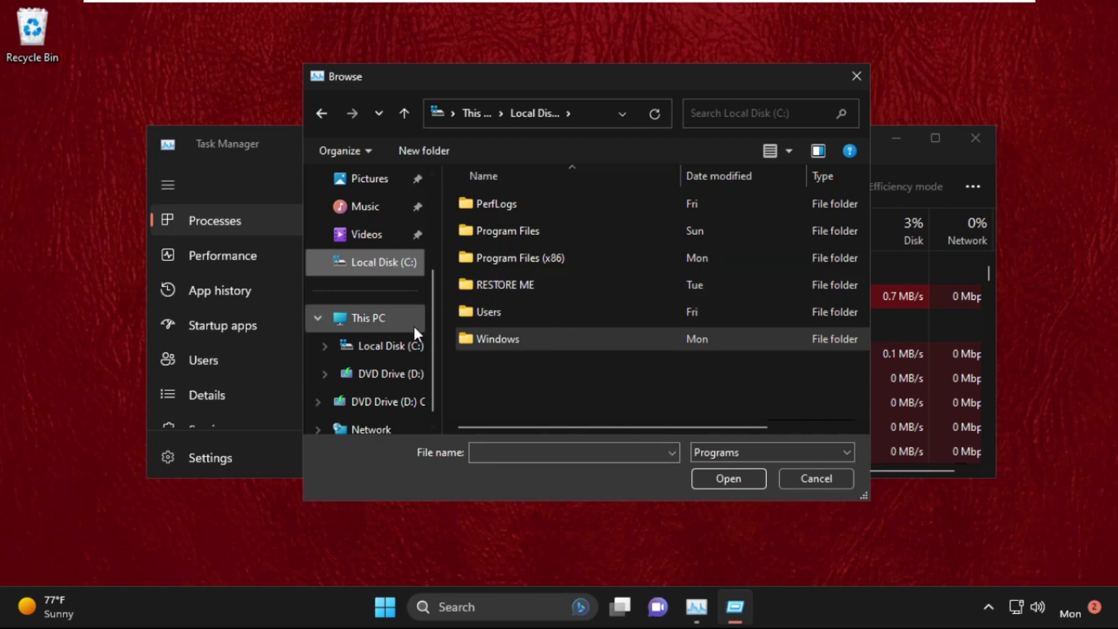
double_click(600, 215)
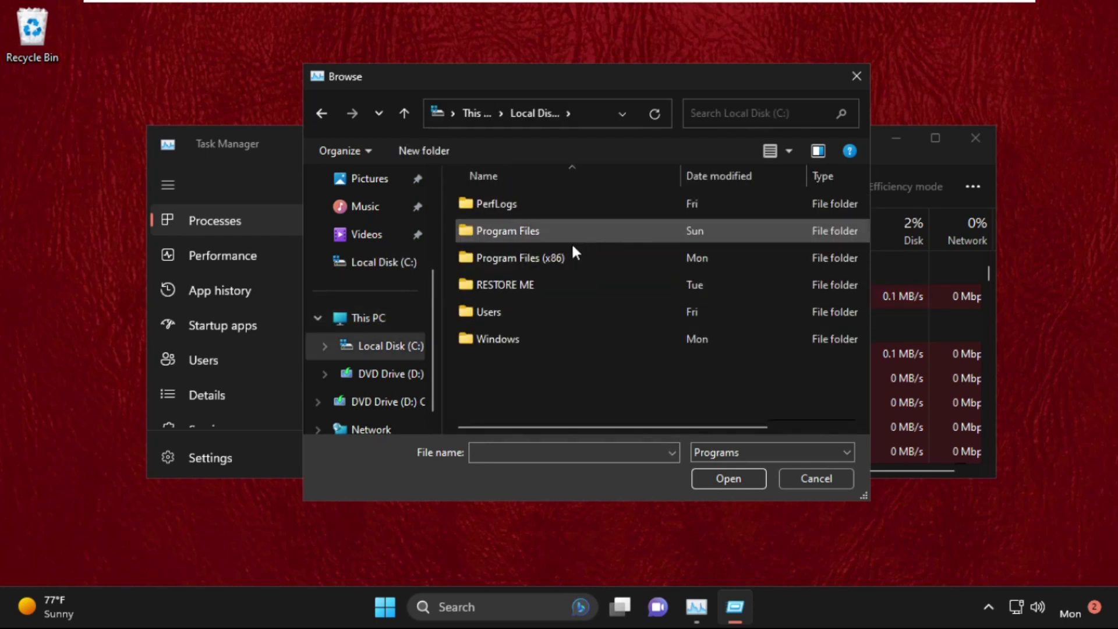
double_click(507, 336)
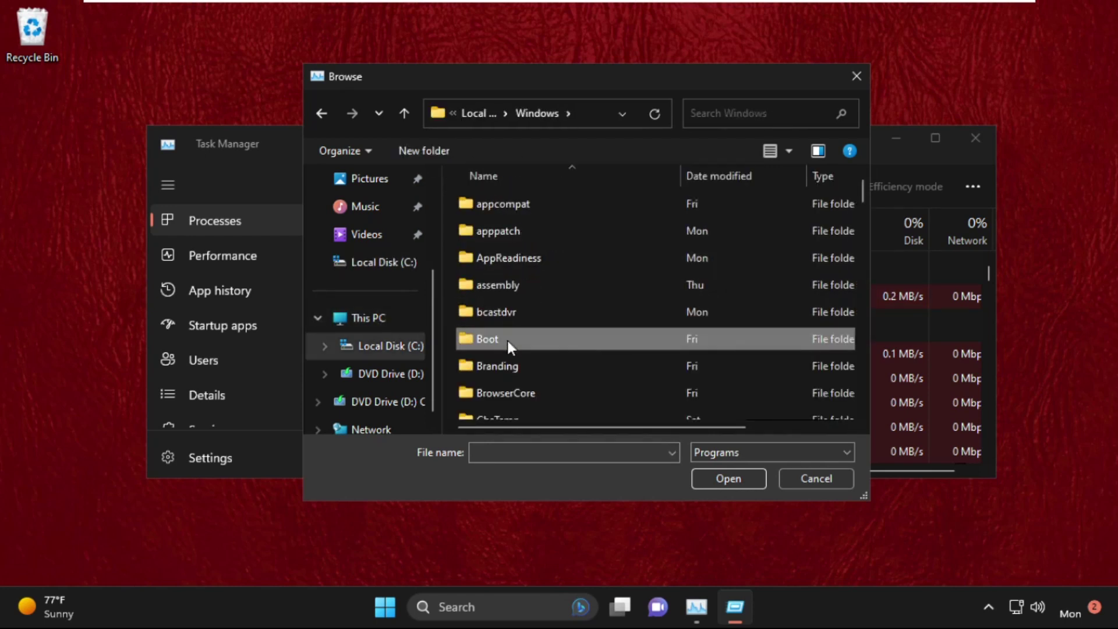
scroll(507, 338, down, 15)
key(w)
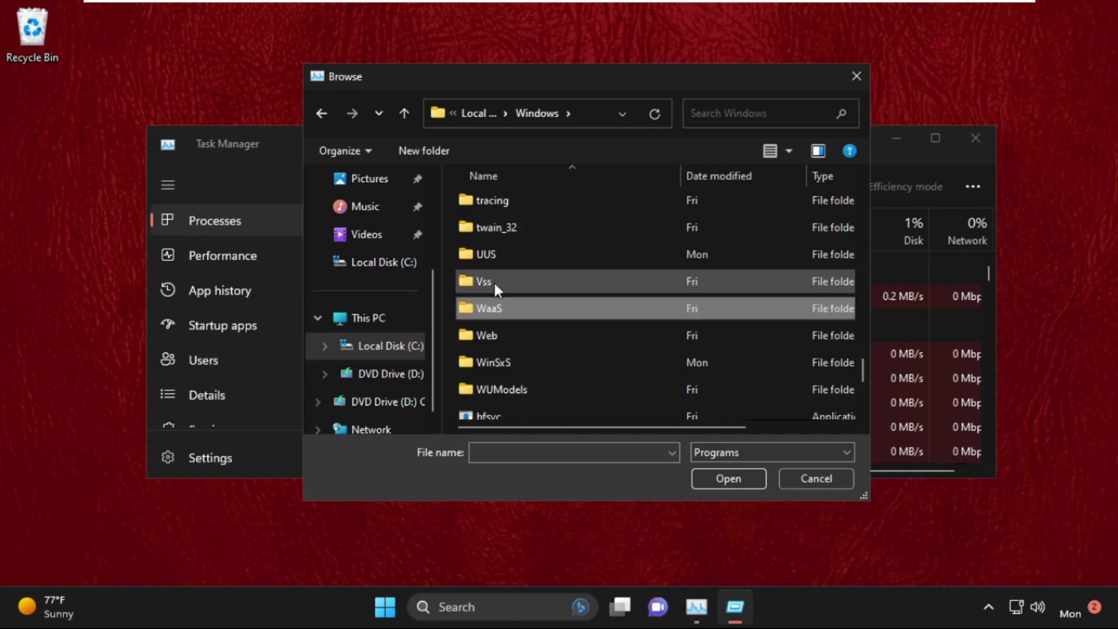
scroll(495, 281, up, 5)
key(s)
key(s)
key(s)
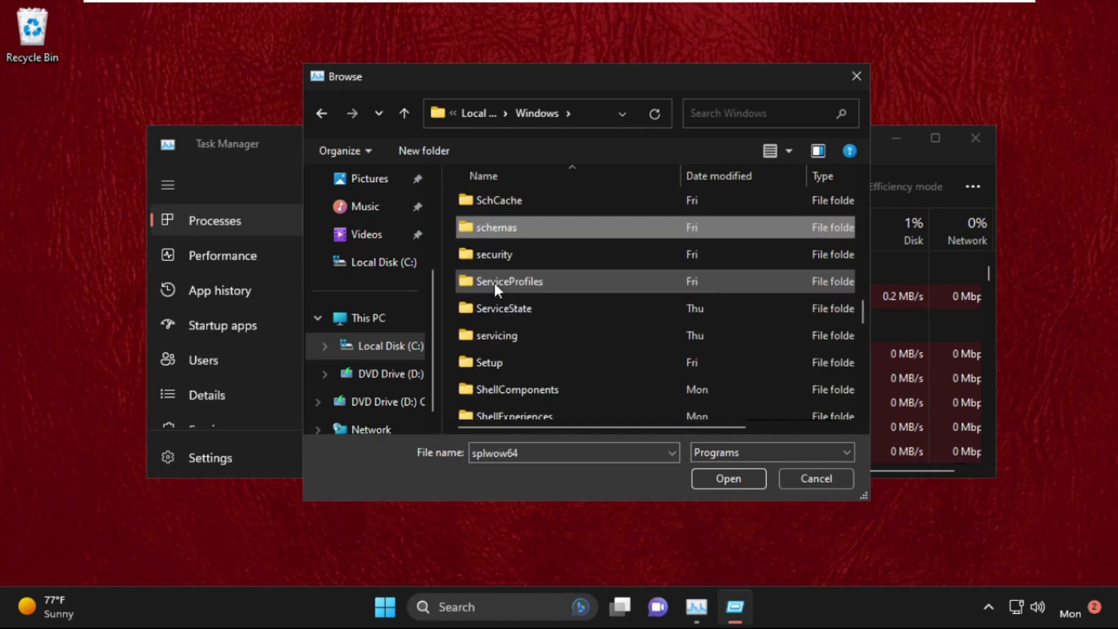
scroll(494, 283, down, 3)
scroll(498, 297, down, 1)
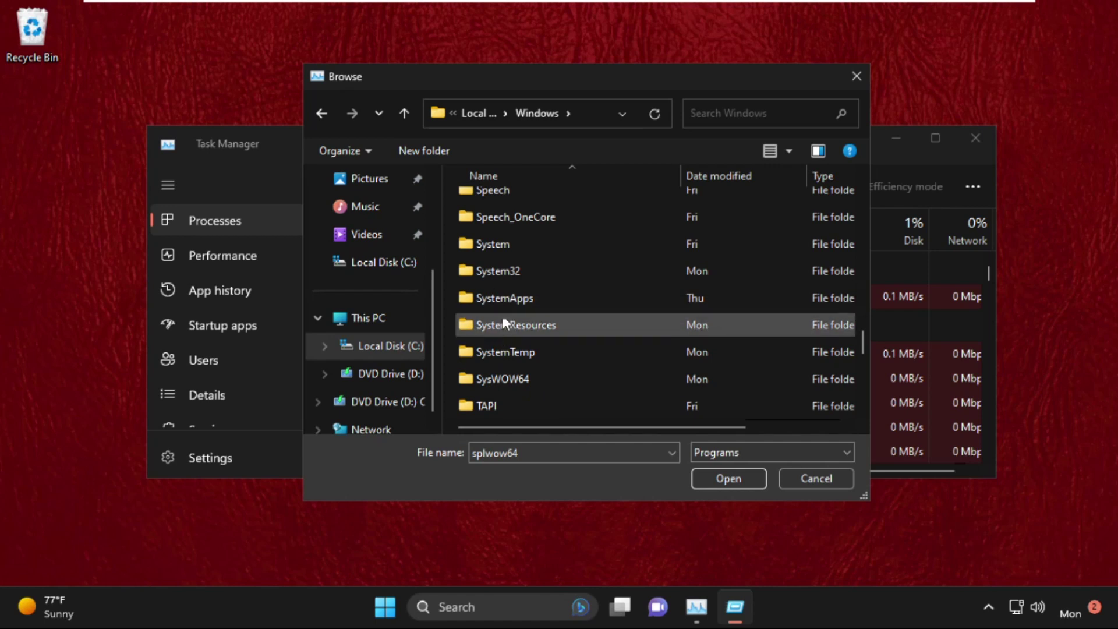
Pick cmd.exe from System32, tick administrative privileges, and launch it
double_click(503, 276)
key(w)
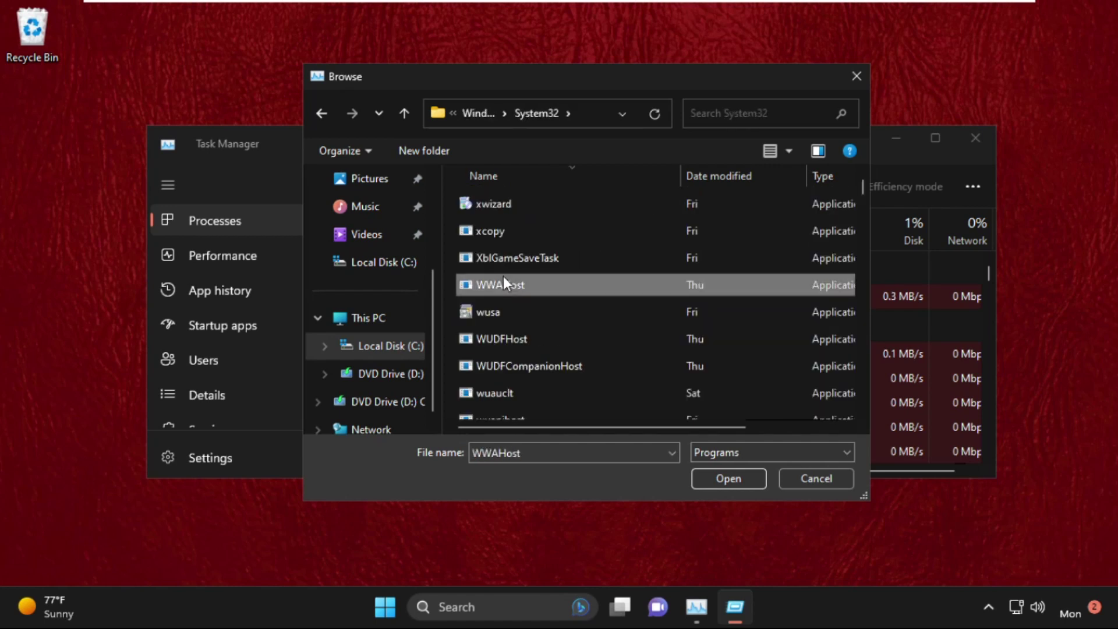
key(c)
key(t)
scroll(503, 276, down, 3)
scroll(503, 277, down, 3)
scroll(503, 276, up, 1)
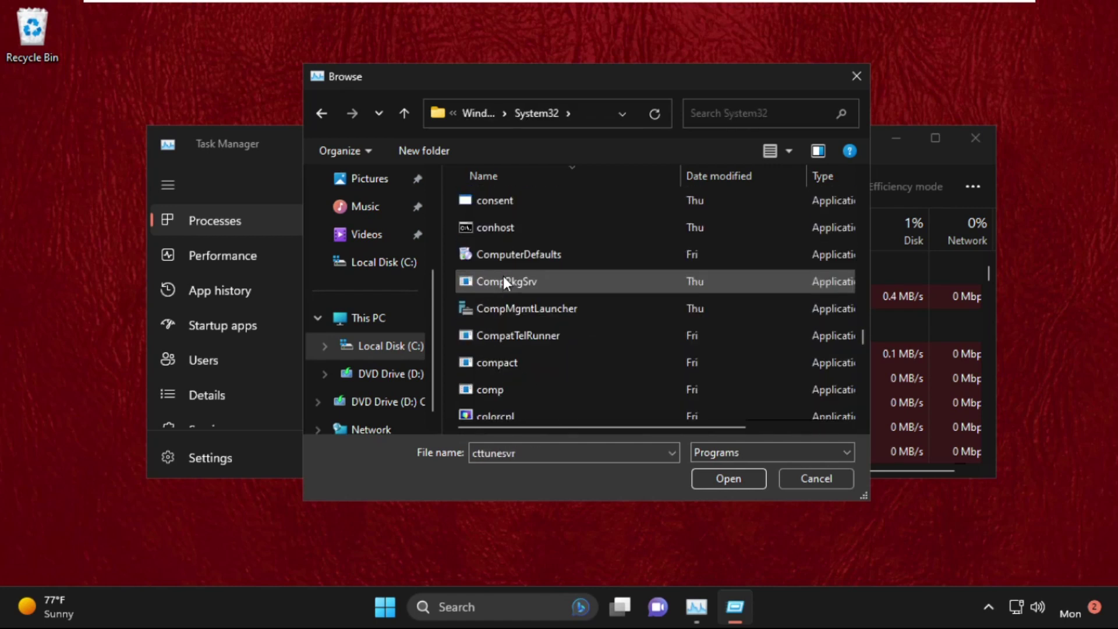
scroll(503, 277, down, 2)
scroll(503, 277, down, 3)
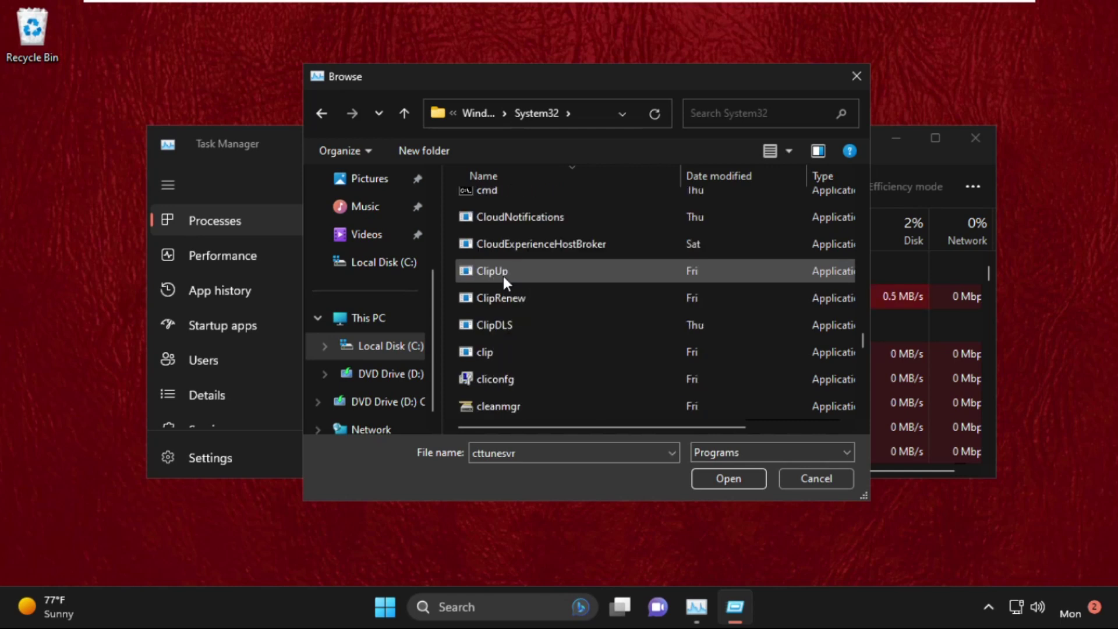
scroll(503, 276, up, 1)
click(516, 253)
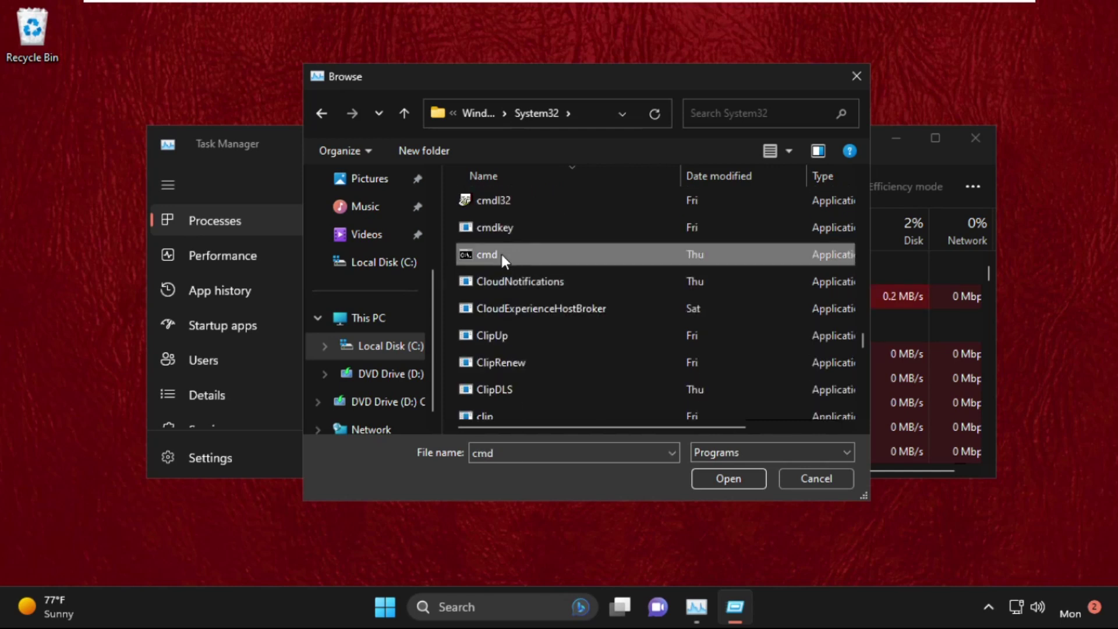
click(751, 476)
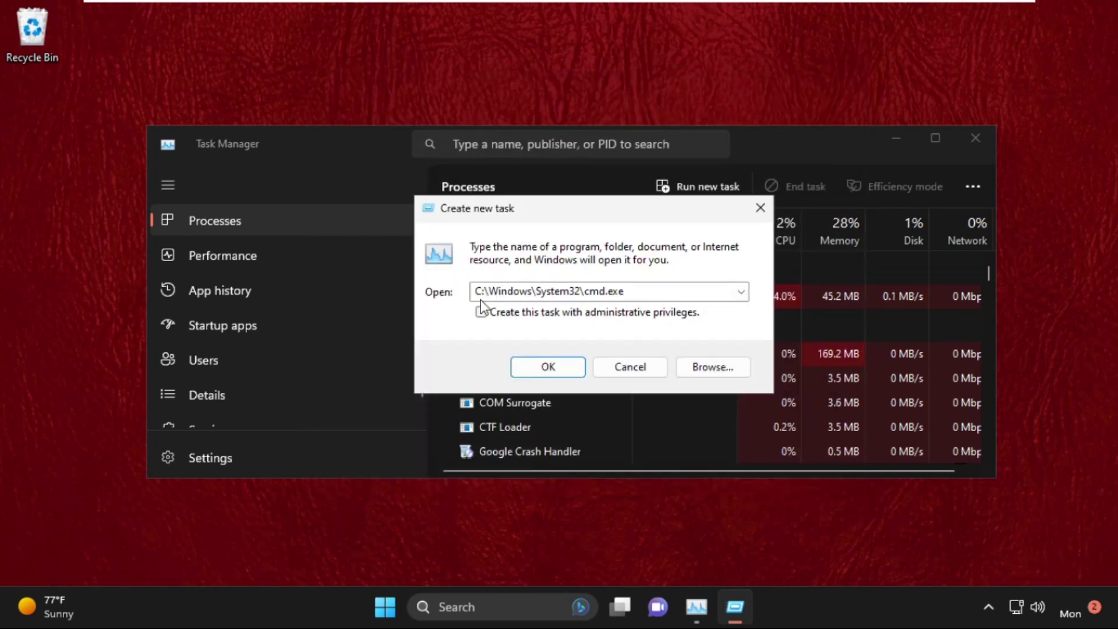
drag(476, 295, 636, 292)
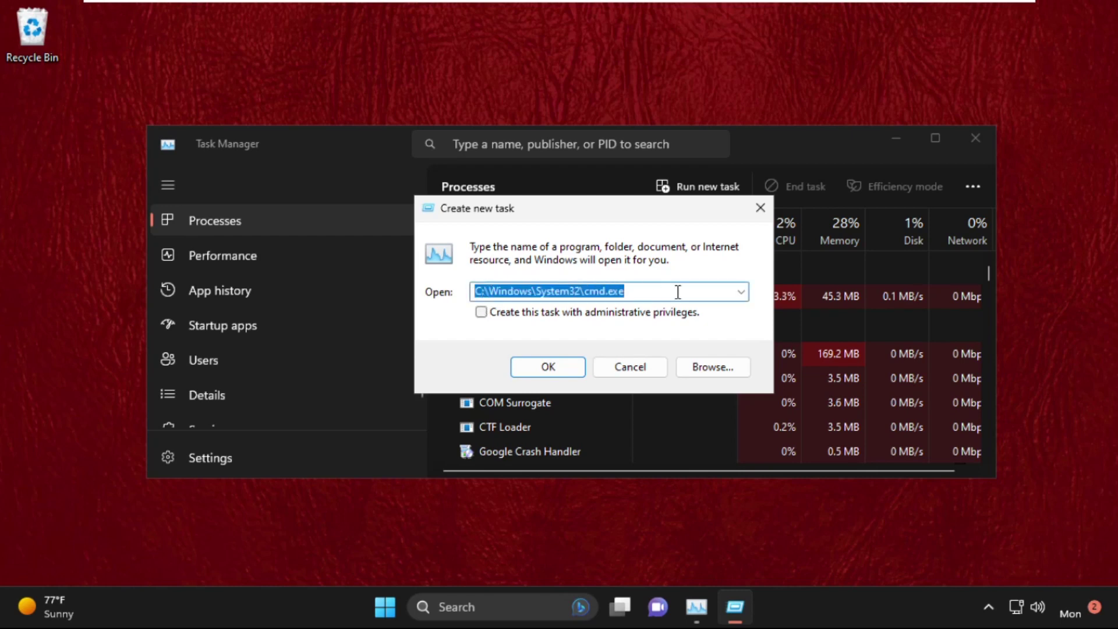
click(480, 312)
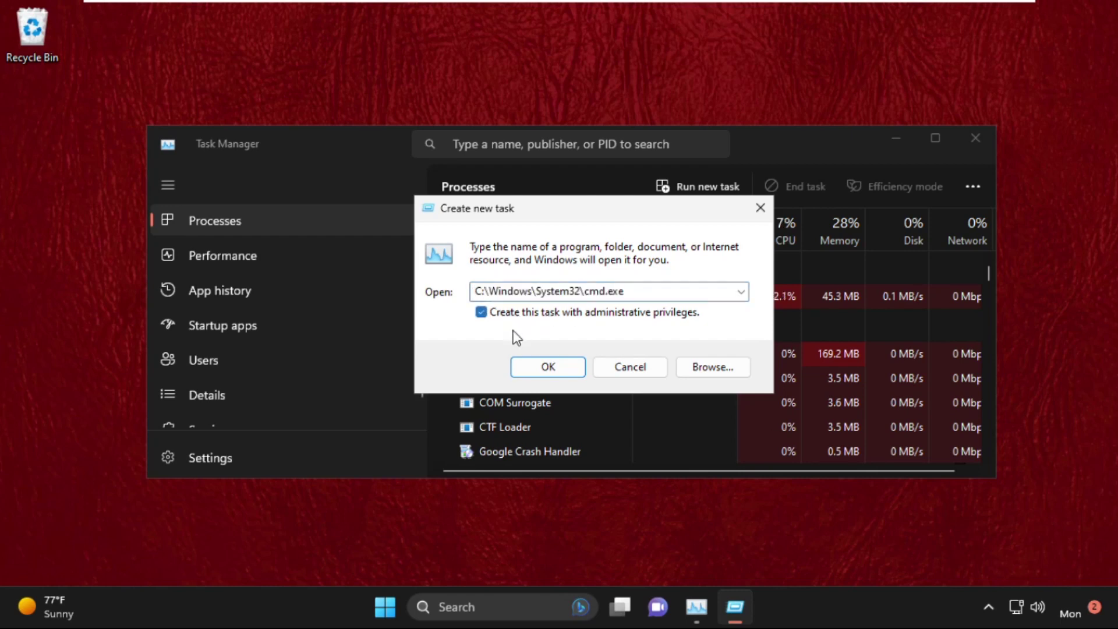
click(539, 368)
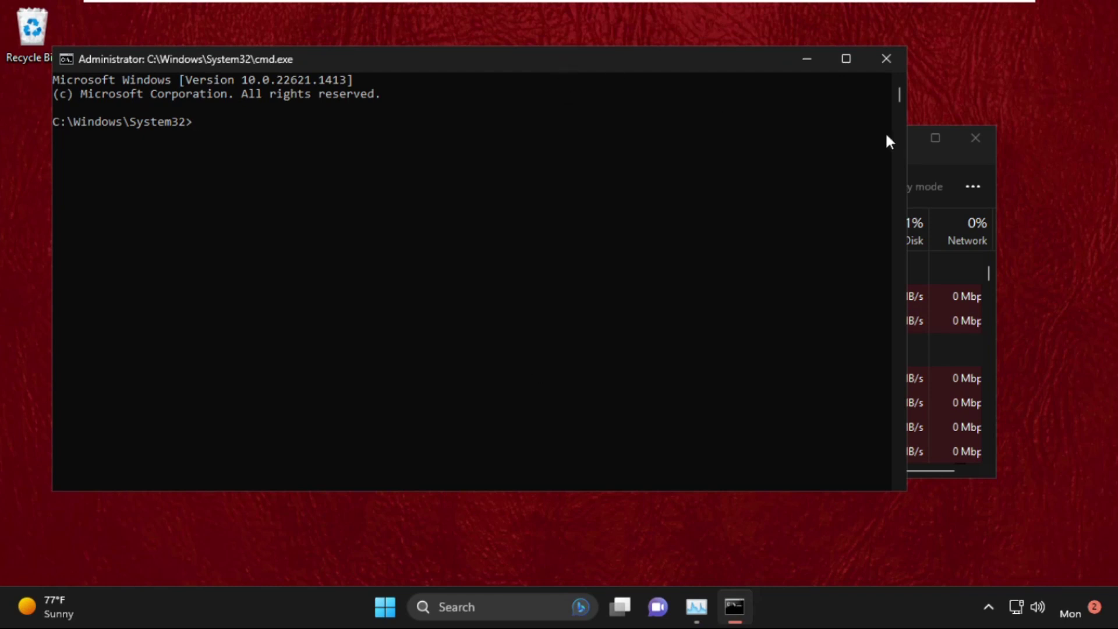
Close Task Manager and start sfc /scannow in the admin Command Prompt
click(942, 194)
click(975, 137)
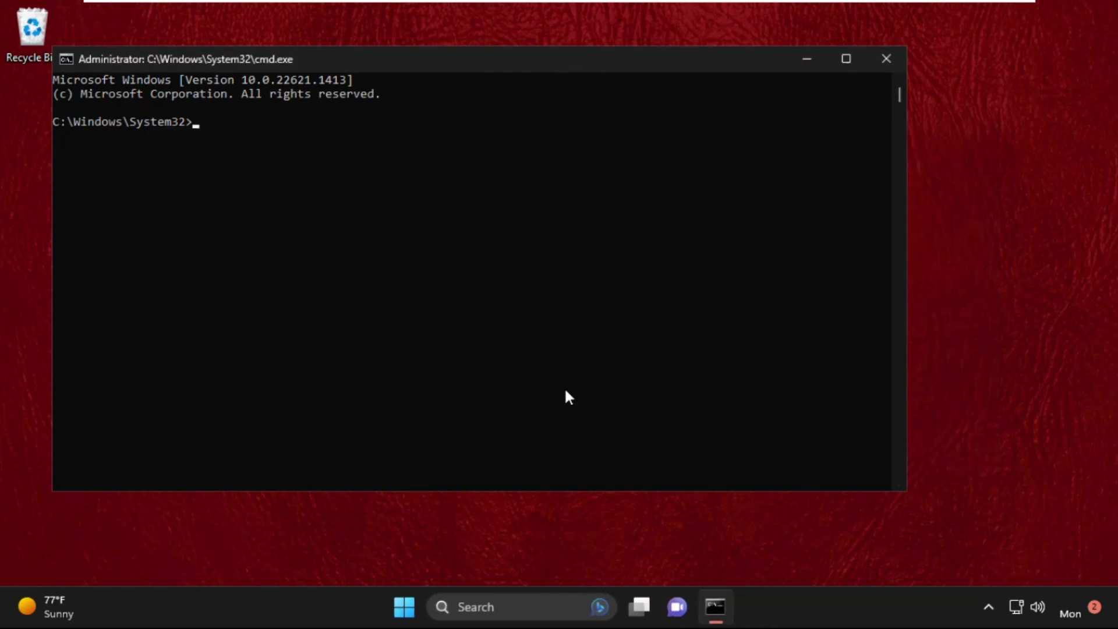
drag(522, 77, 609, 96)
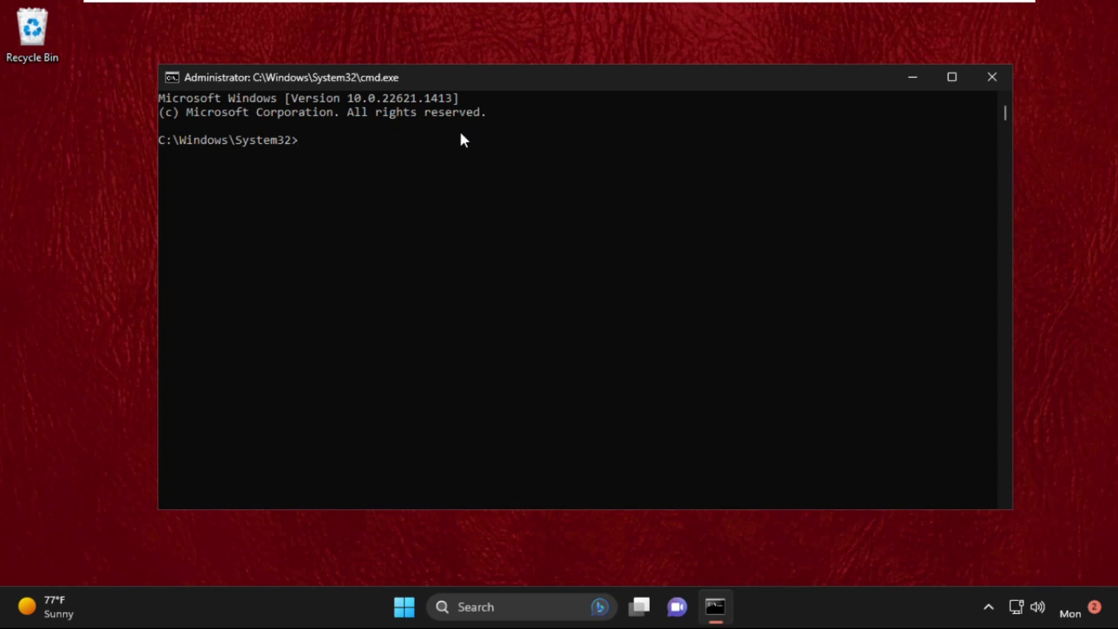
text(sfc /)
key(BackSpace)
text(/s)
text(cannow)
key(Return)
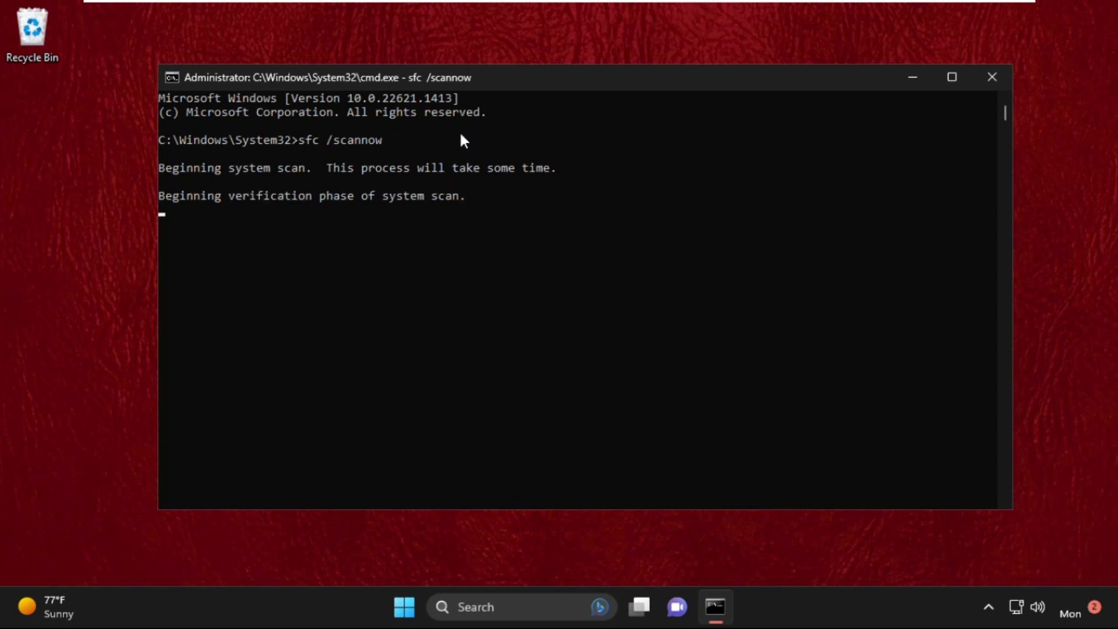
Wait for the scan to report no integrity violations, then exit the Command Prompt
drag(1010, 512, 800, 320)
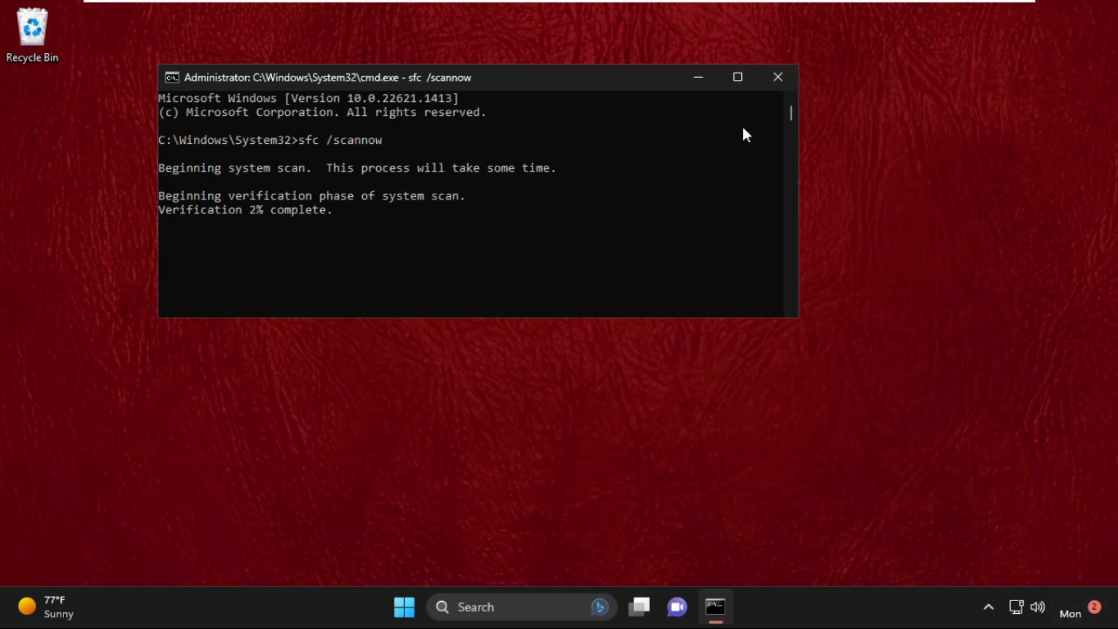
drag(578, 77, 669, 153)
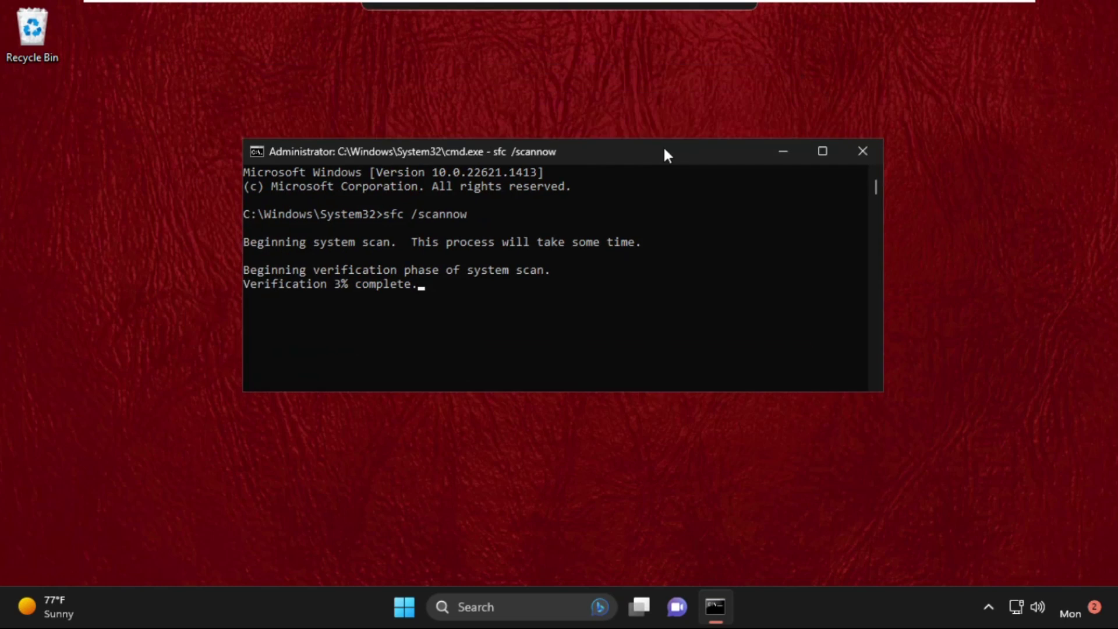
click(1018, 277)
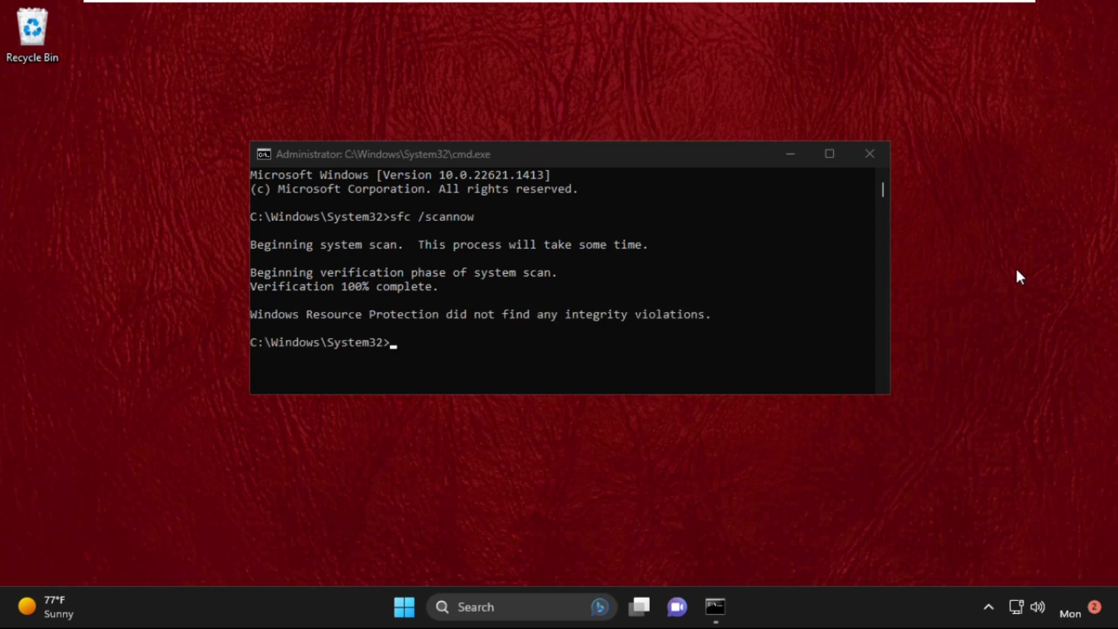
click(478, 358)
text(exi)
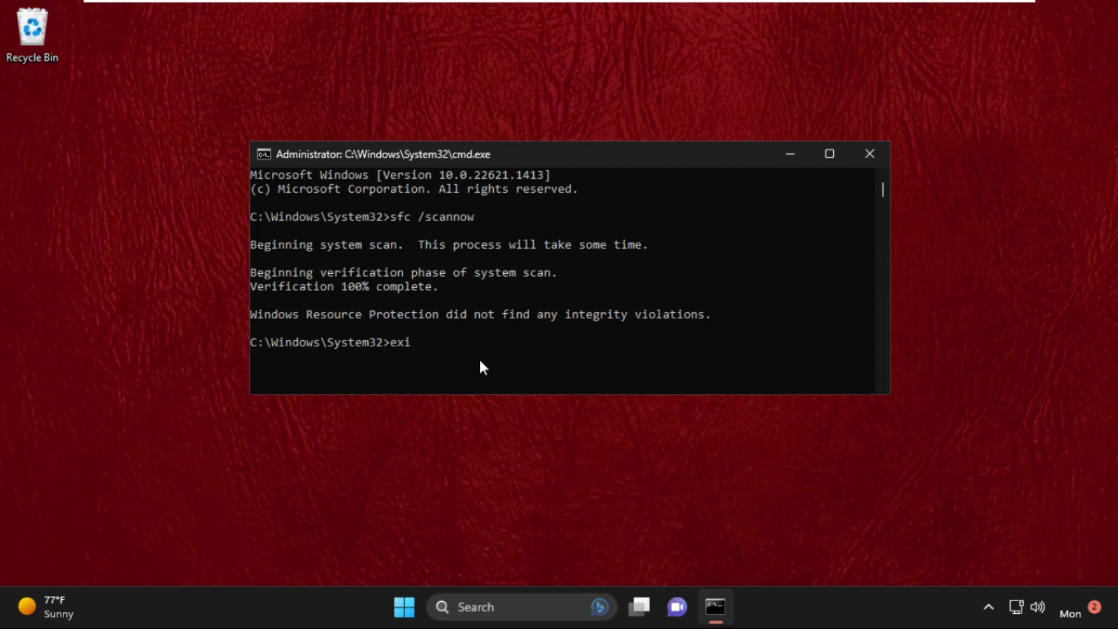
text(t)
key(Return)
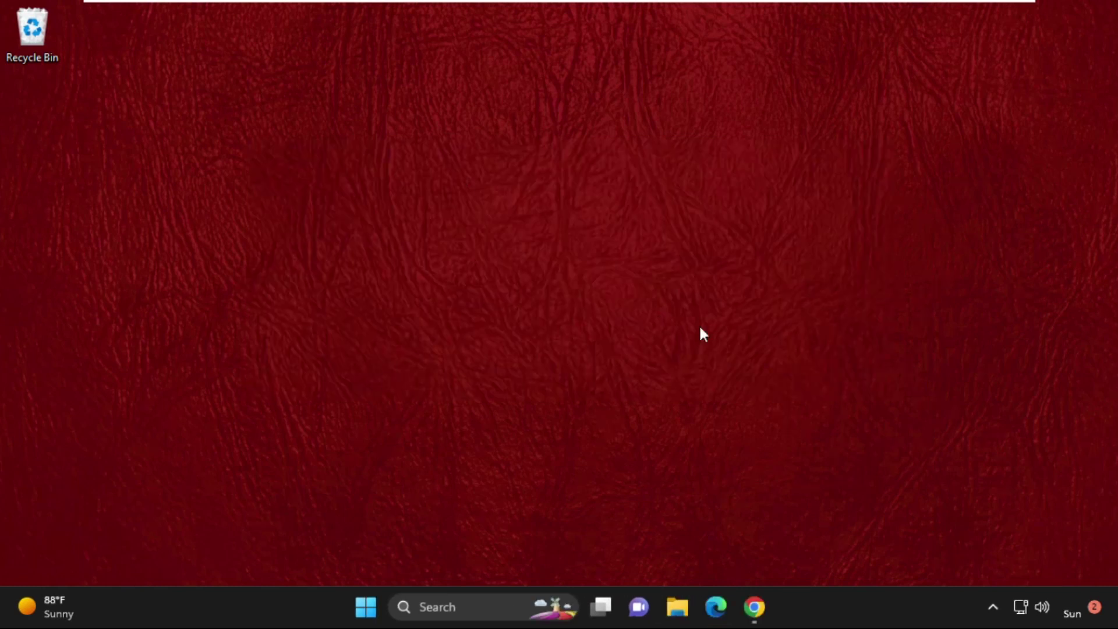
Open the hows.tech Windows Connect page and try its Full Name, email and subject fields
click(756, 611)
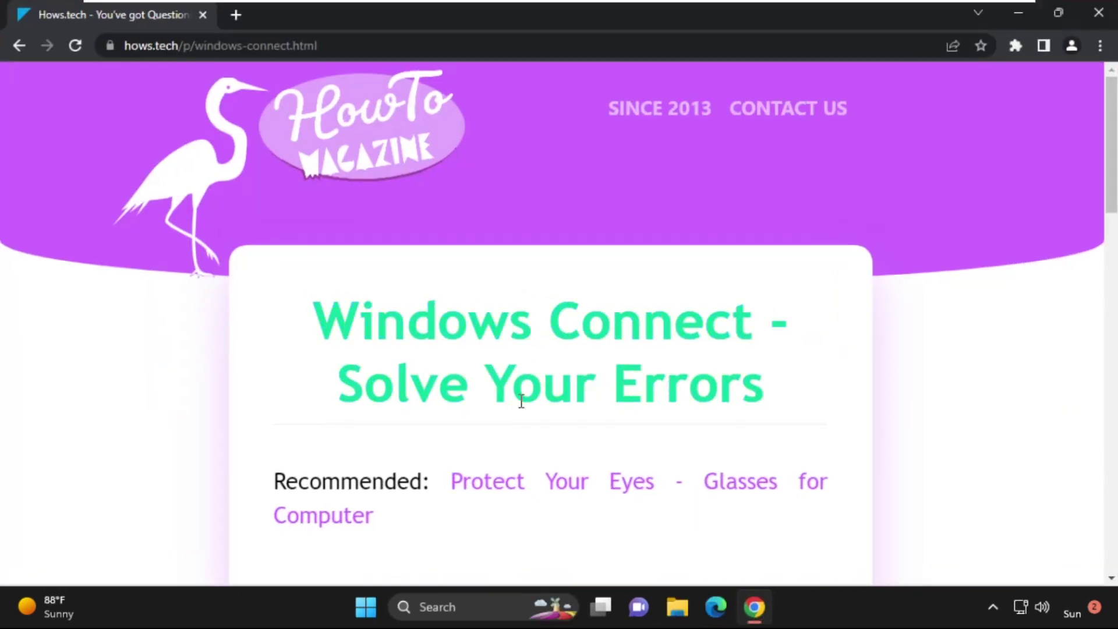
scroll(511, 290, down, 2)
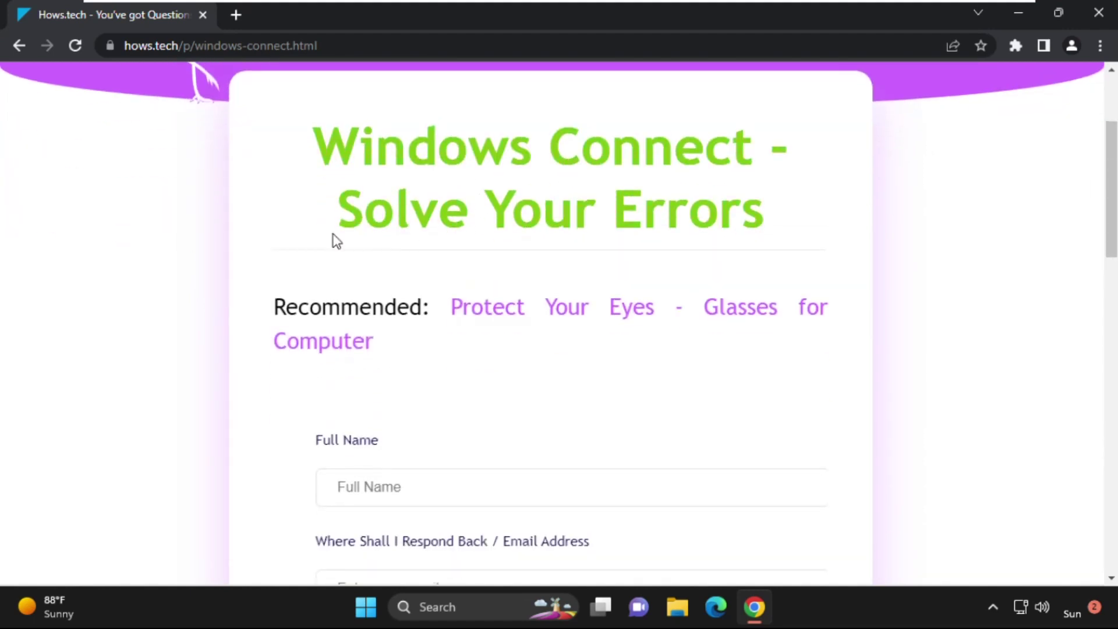
scroll(559, 214, down, 1)
scroll(559, 213, down, 1)
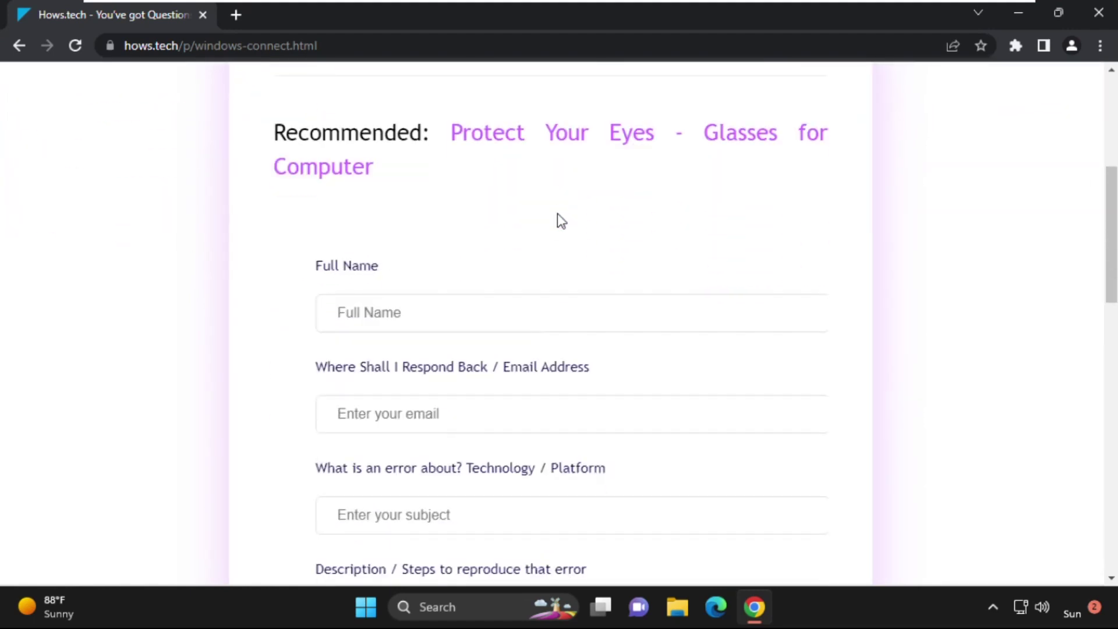
click(377, 307)
scroll(403, 347, down, 1)
scroll(402, 347, down, 1)
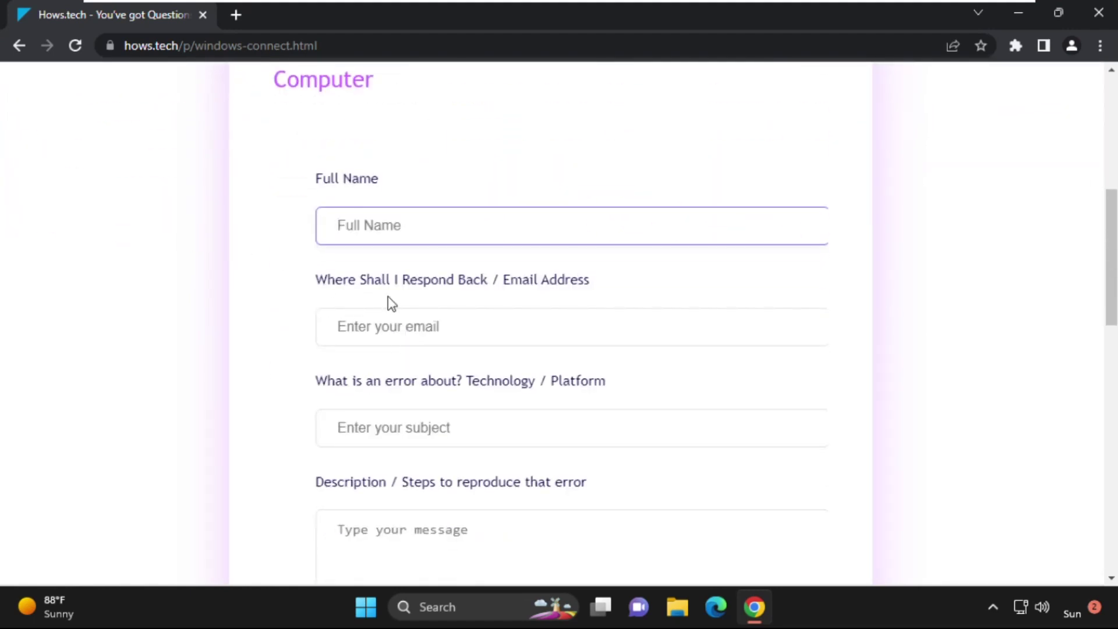
click(492, 328)
scroll(498, 338, down, 1)
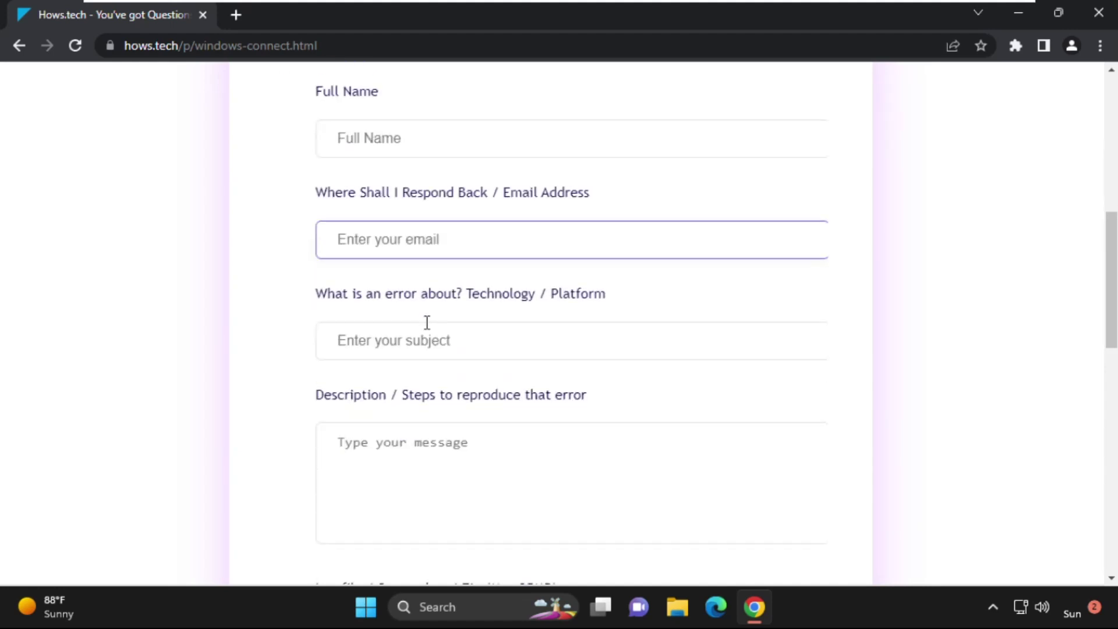
click(358, 340)
Highlight the subject question, check the description box, and cancel the log-file picker
drag(317, 295, 447, 335)
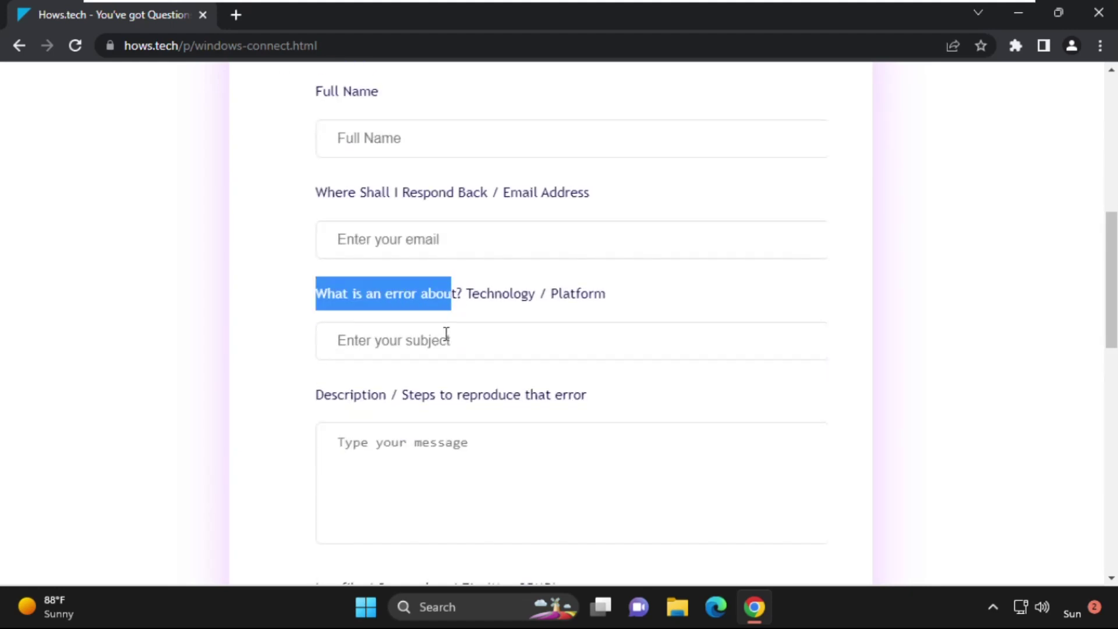
scroll(446, 334, down, 1)
drag(317, 311, 415, 355)
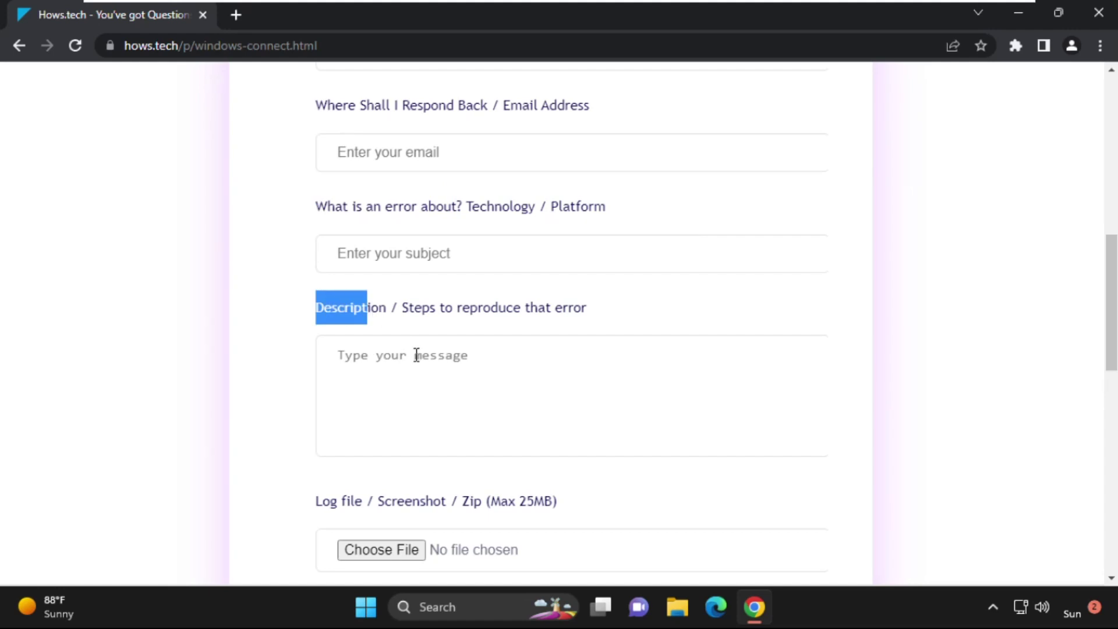
click(416, 354)
scroll(499, 386, down, 2)
click(404, 374)
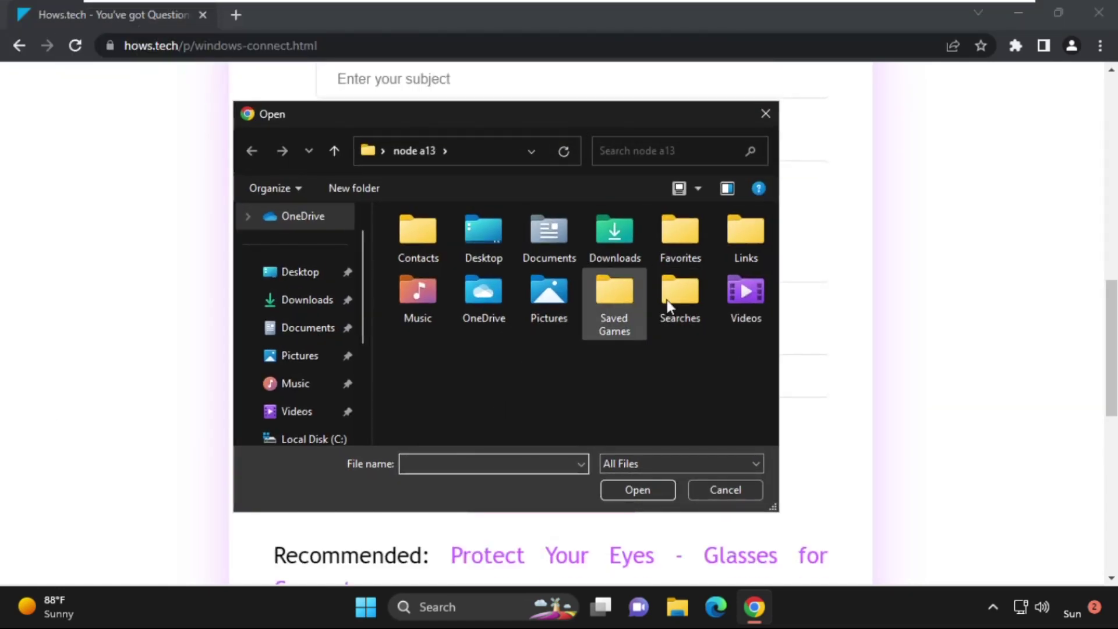
click(765, 114)
scroll(519, 404, down, 2)
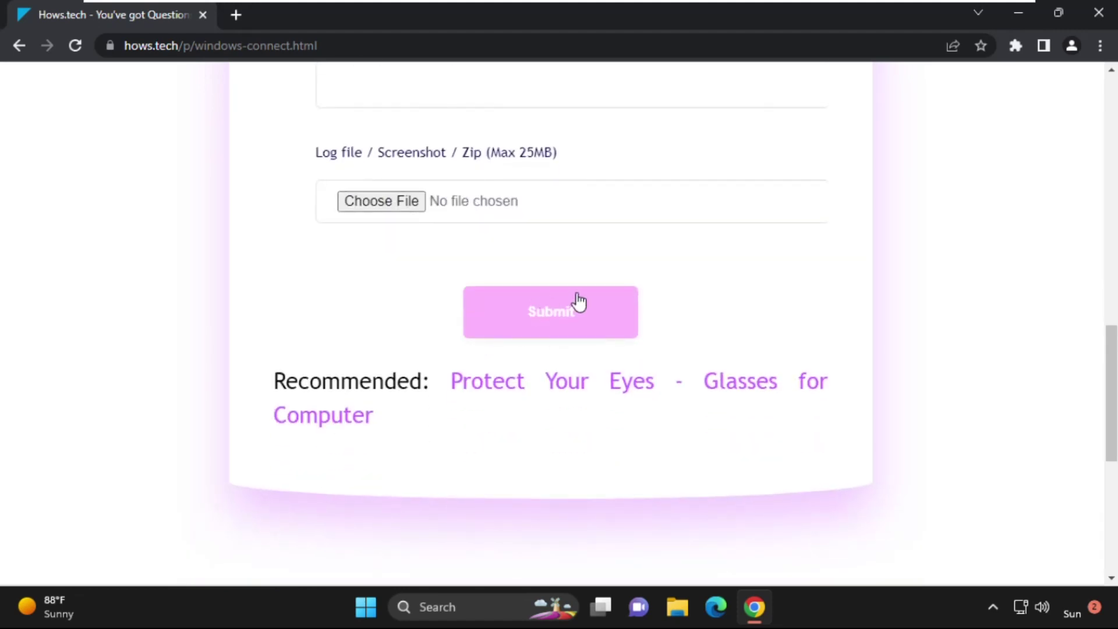
scroll(580, 305, up, 5)
scroll(582, 310, up, 5)
scroll(583, 319, down, 2)
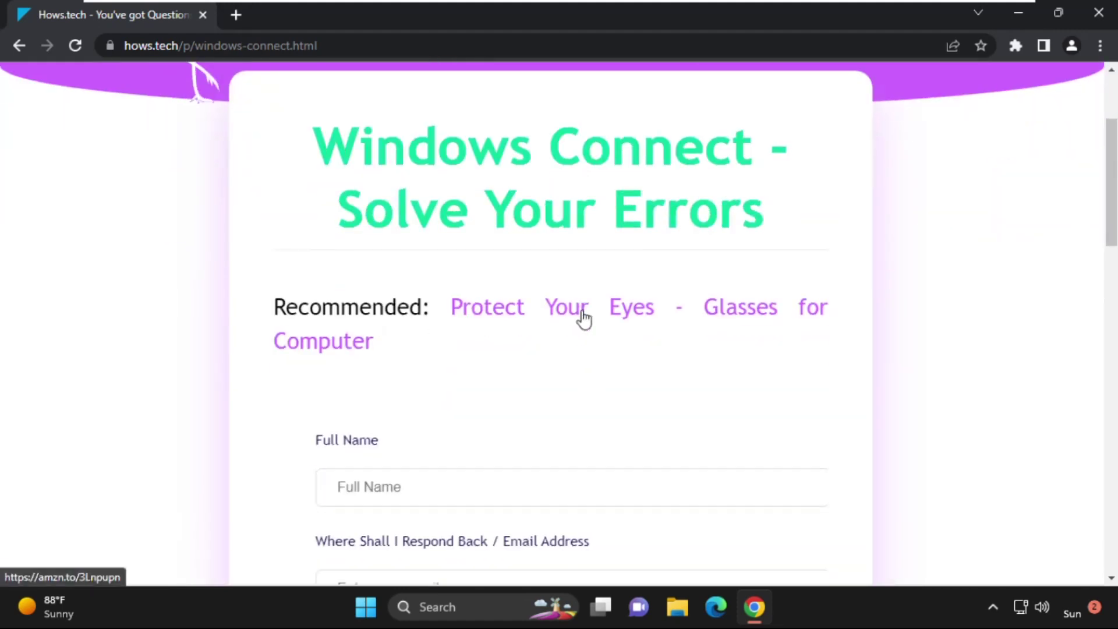